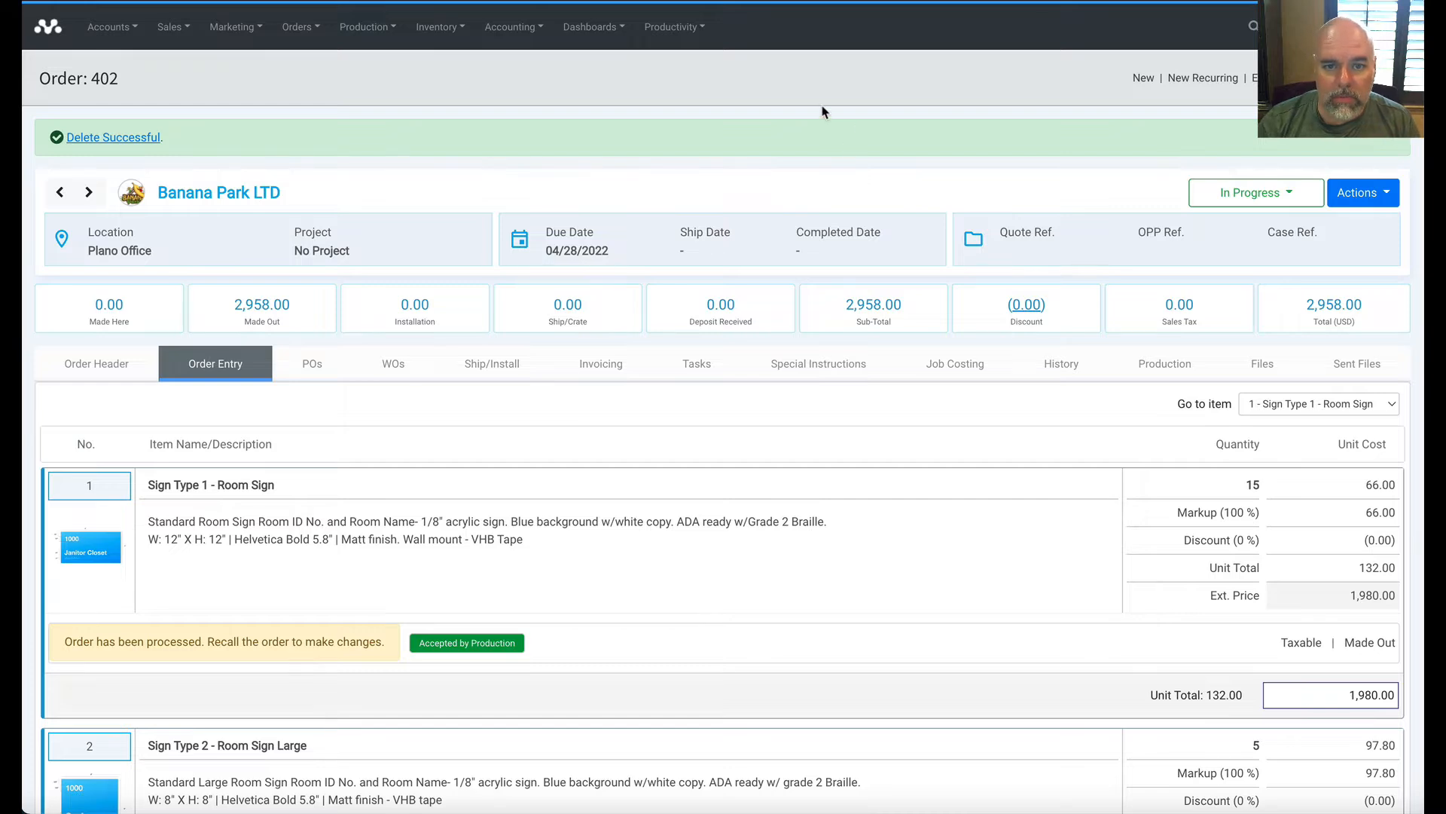
Start a change order for the processed Banana Park LTD order.
{"action": "scroll", "coordinate": [549, 161], "scroll_direction": "down", "scroll_amount": 2}
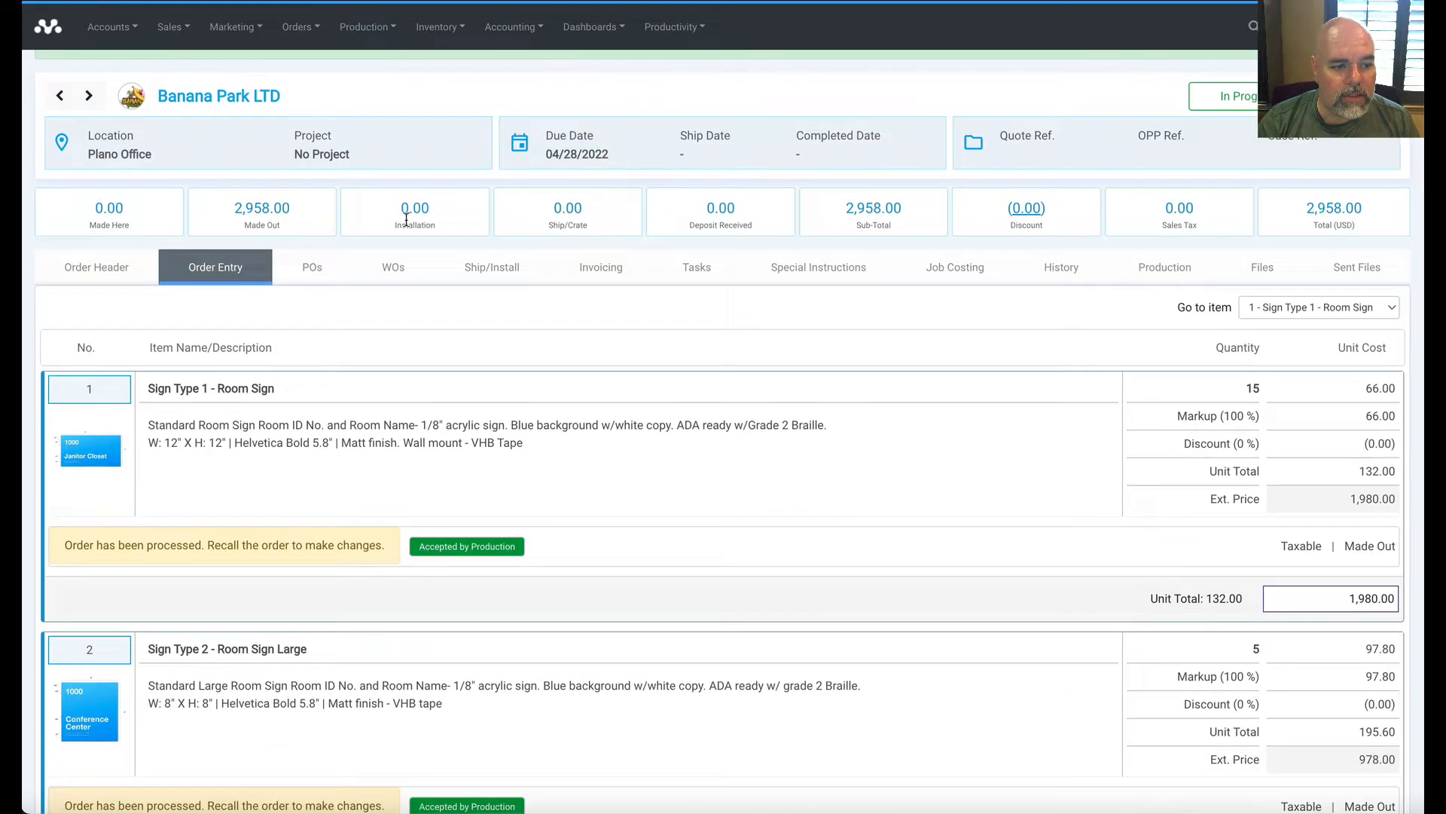
{"action": "scroll", "coordinate": [407, 219], "scroll_direction": "down", "scroll_amount": 4}
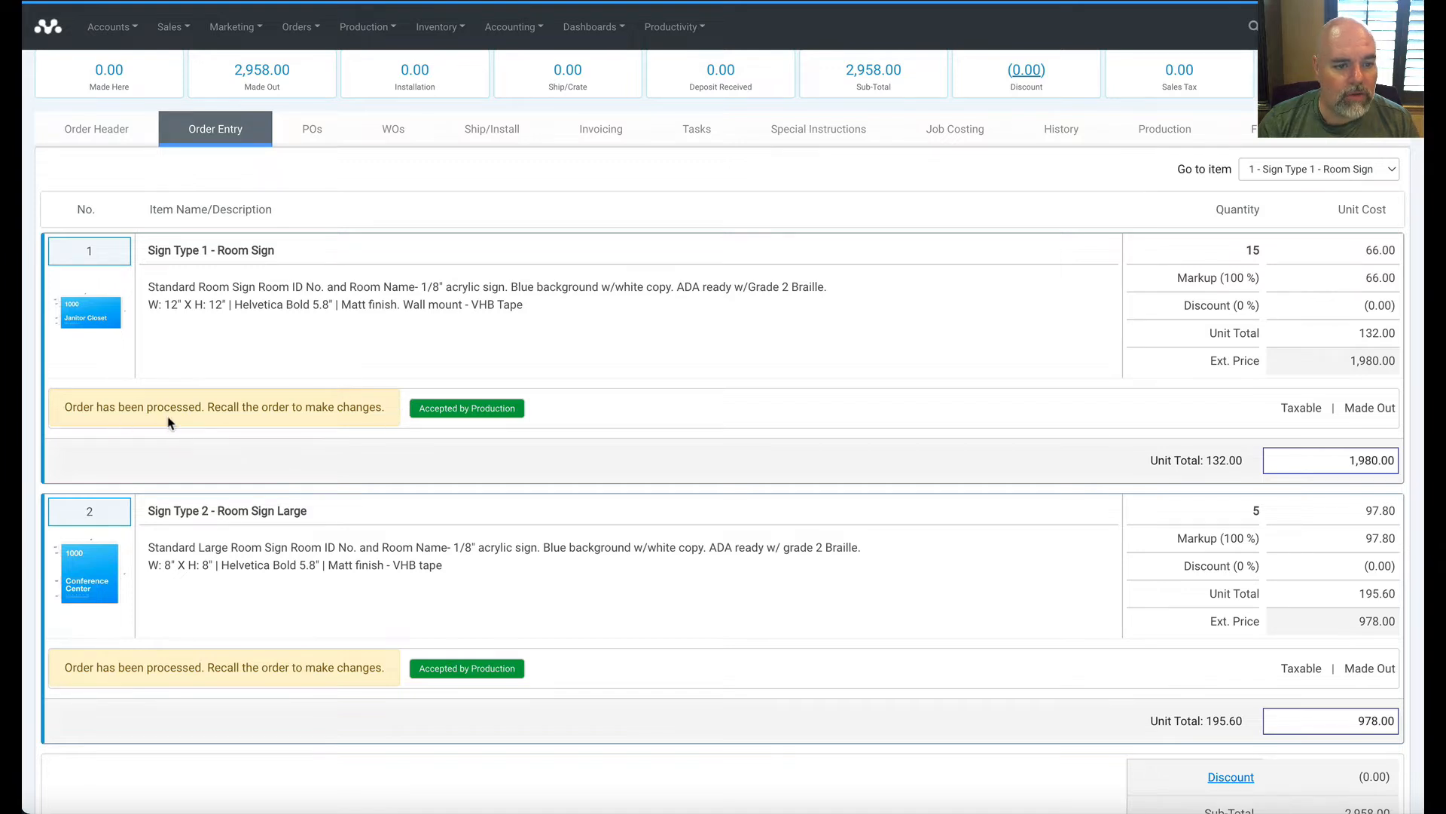
{"action": "scroll", "coordinate": [169, 419], "scroll_direction": "down", "scroll_amount": 1}
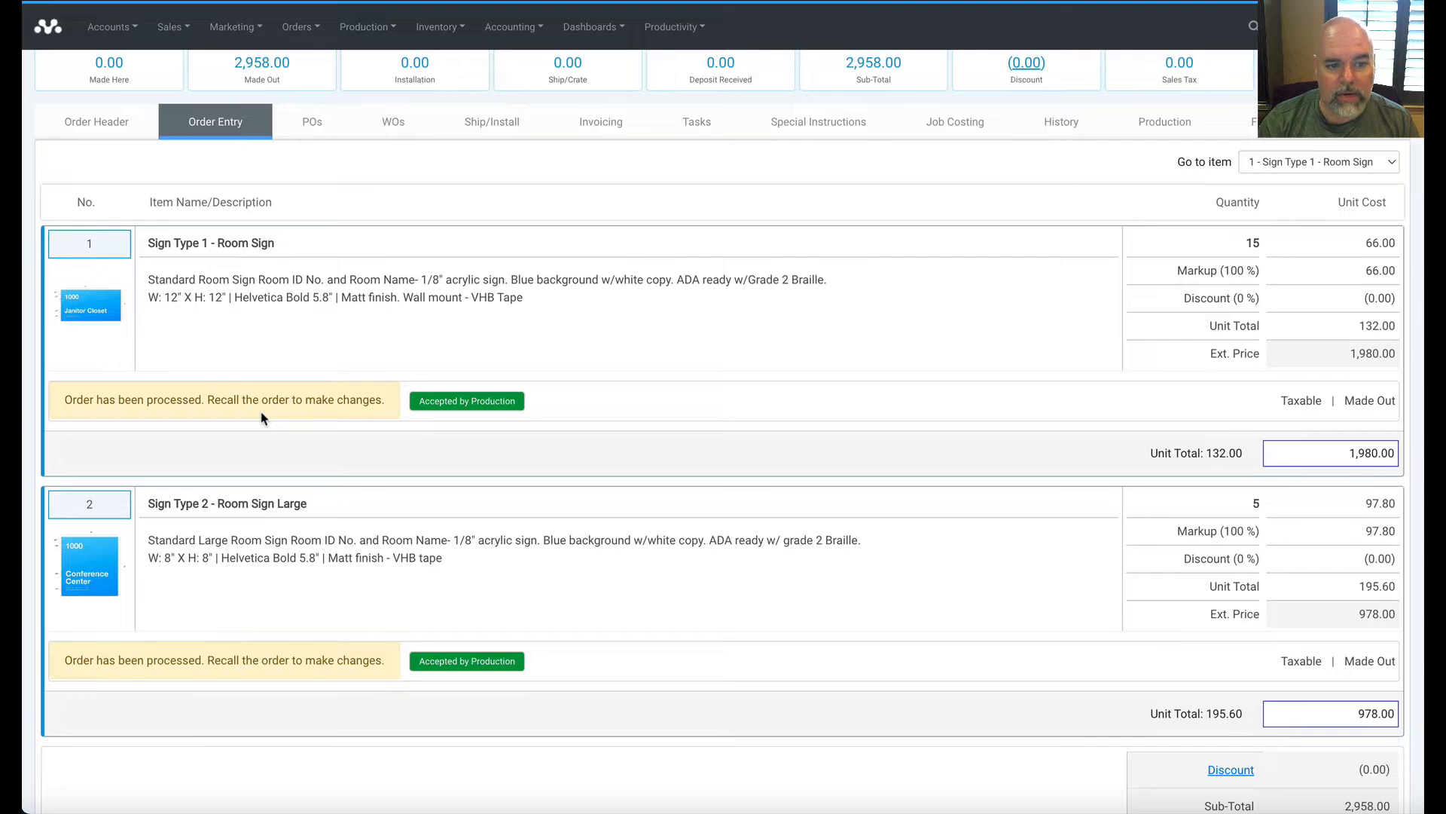
{"action": "scroll", "coordinate": [261, 413], "scroll_direction": "down", "scroll_amount": 2}
{"action": "scroll", "coordinate": [296, 419], "scroll_direction": "down", "scroll_amount": 2}
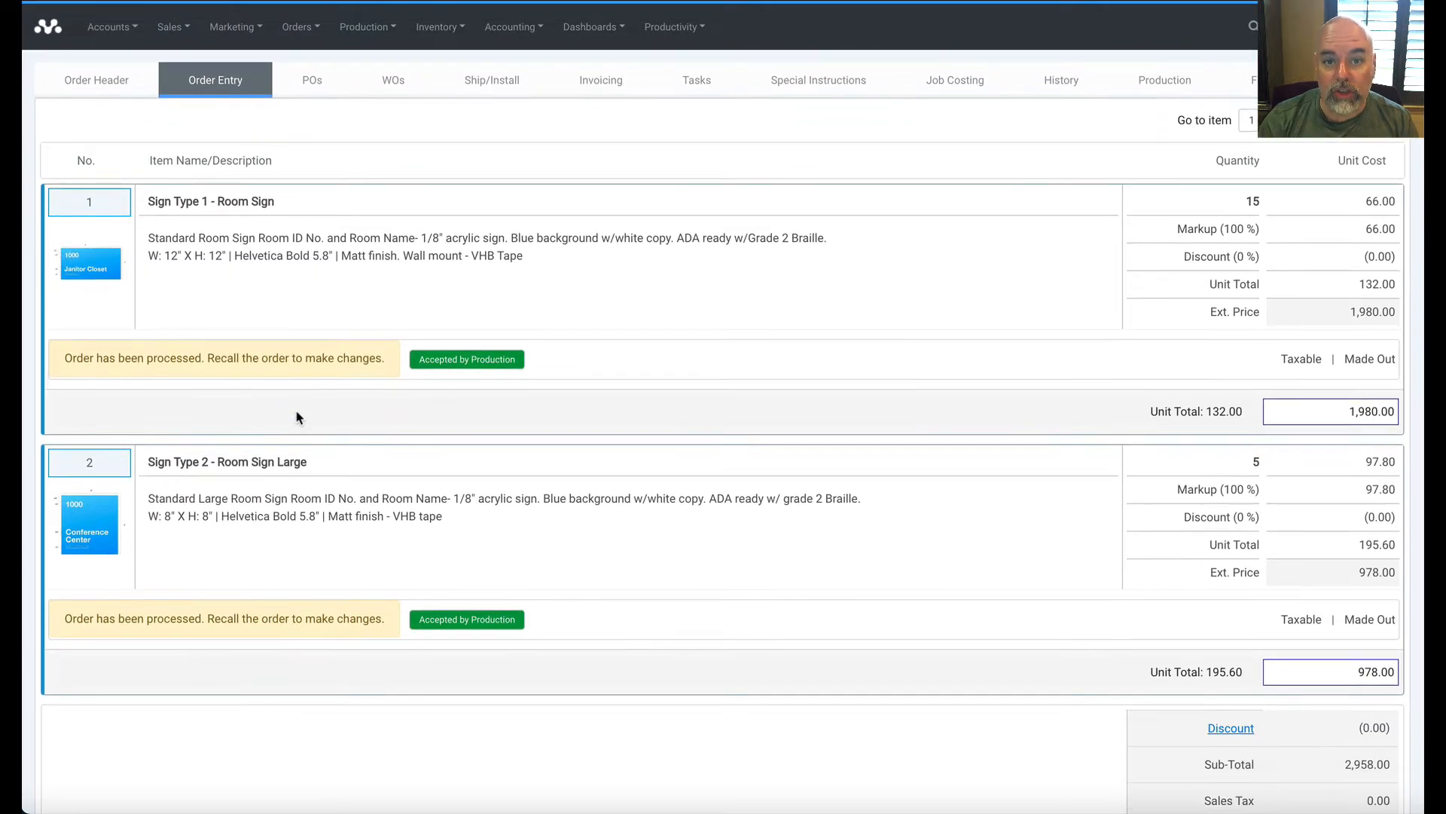
{"action": "scroll", "coordinate": [833, 578], "scroll_direction": "down", "scroll_amount": 5}
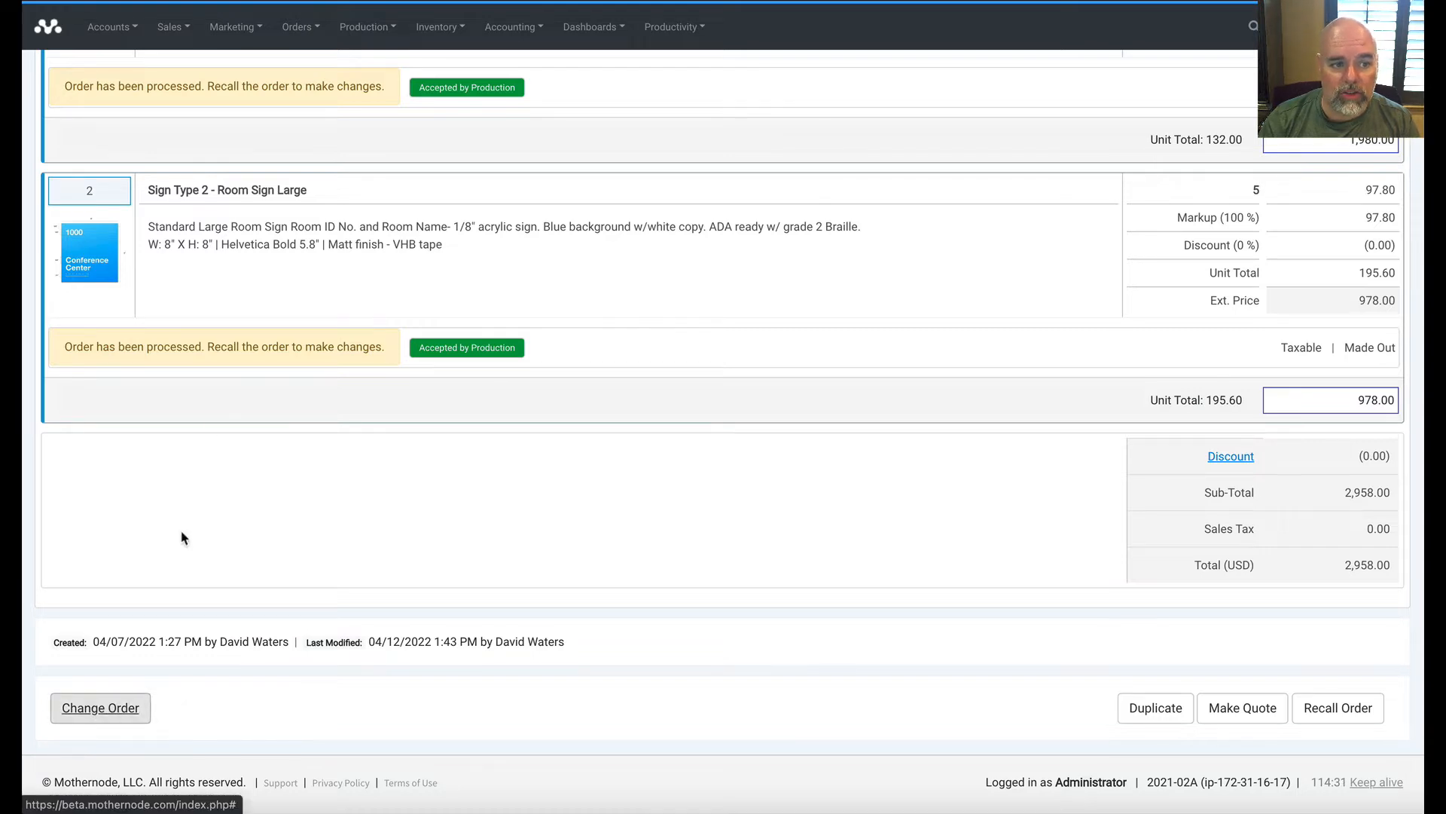
{"action": "scroll", "coordinate": [219, 419], "scroll_direction": "up", "scroll_amount": 3}
{"action": "scroll", "coordinate": [222, 466], "scroll_direction": "down", "scroll_amount": 3}
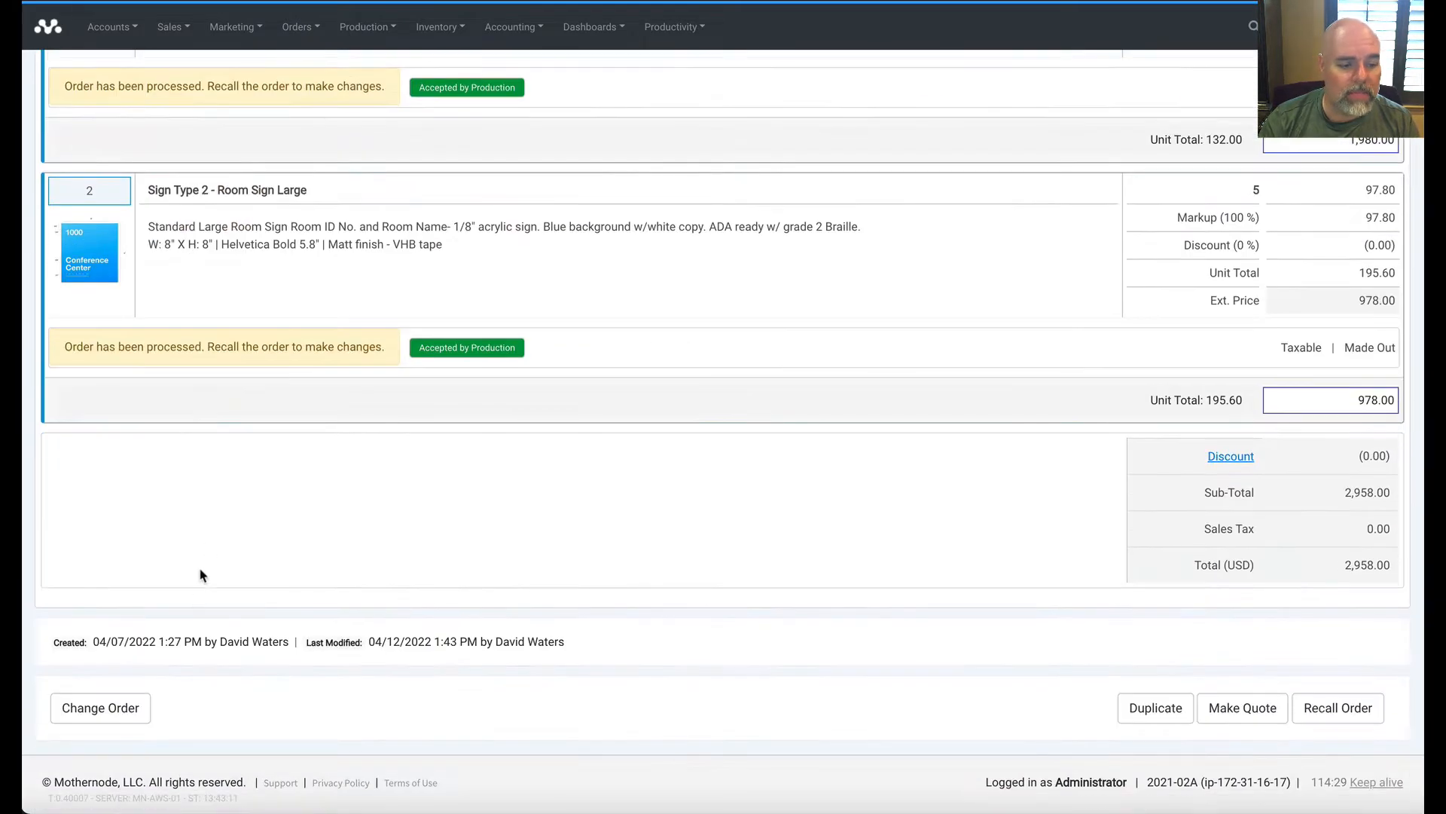
{"action": "left_click", "coordinate": [122, 721]}
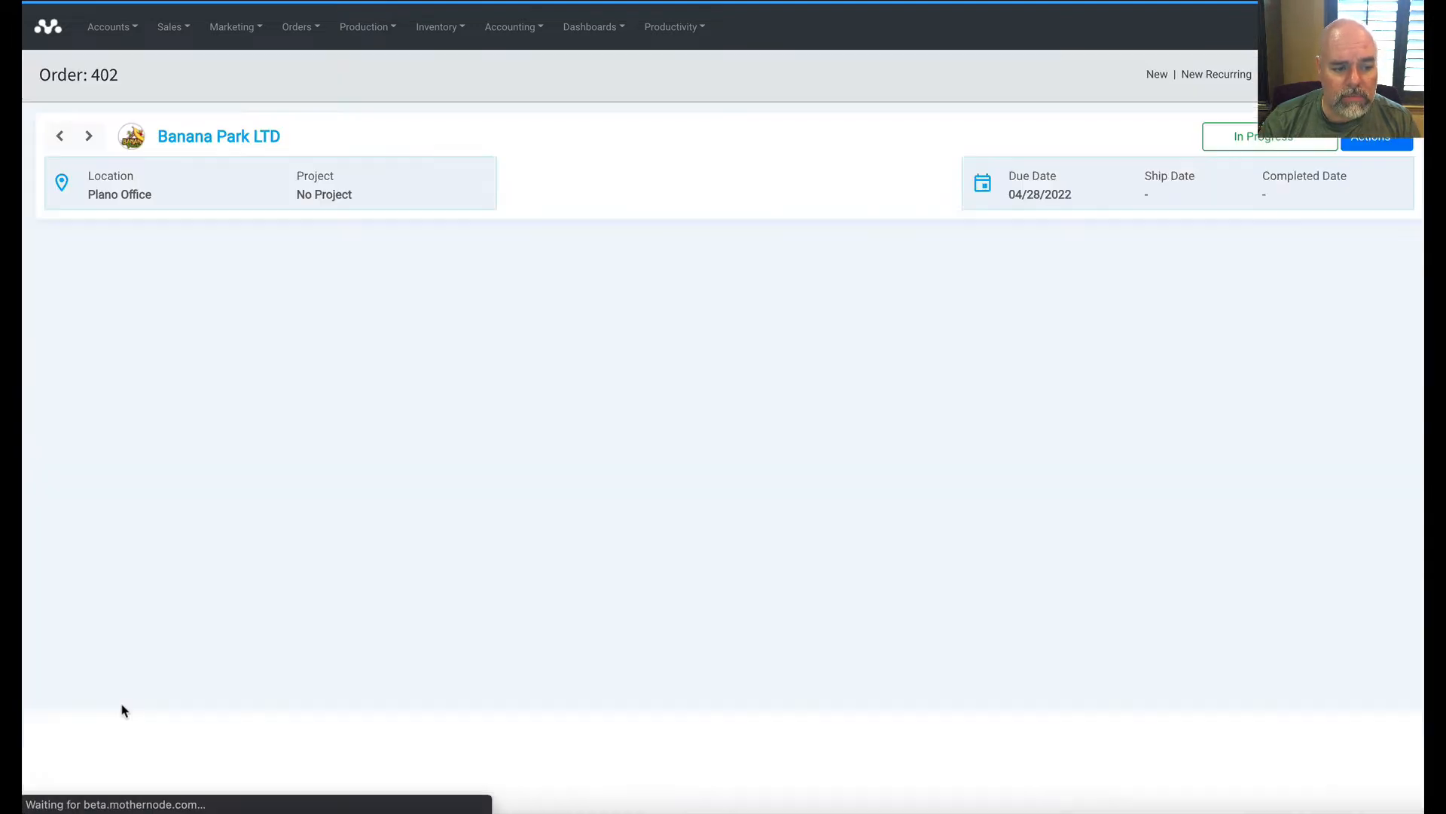
Set the ordered quantity of line 1, Sign Type 1 - Room Sign, to 20.
{"action": "scroll", "coordinate": [140, 650], "scroll_direction": "down", "scroll_amount": 5}
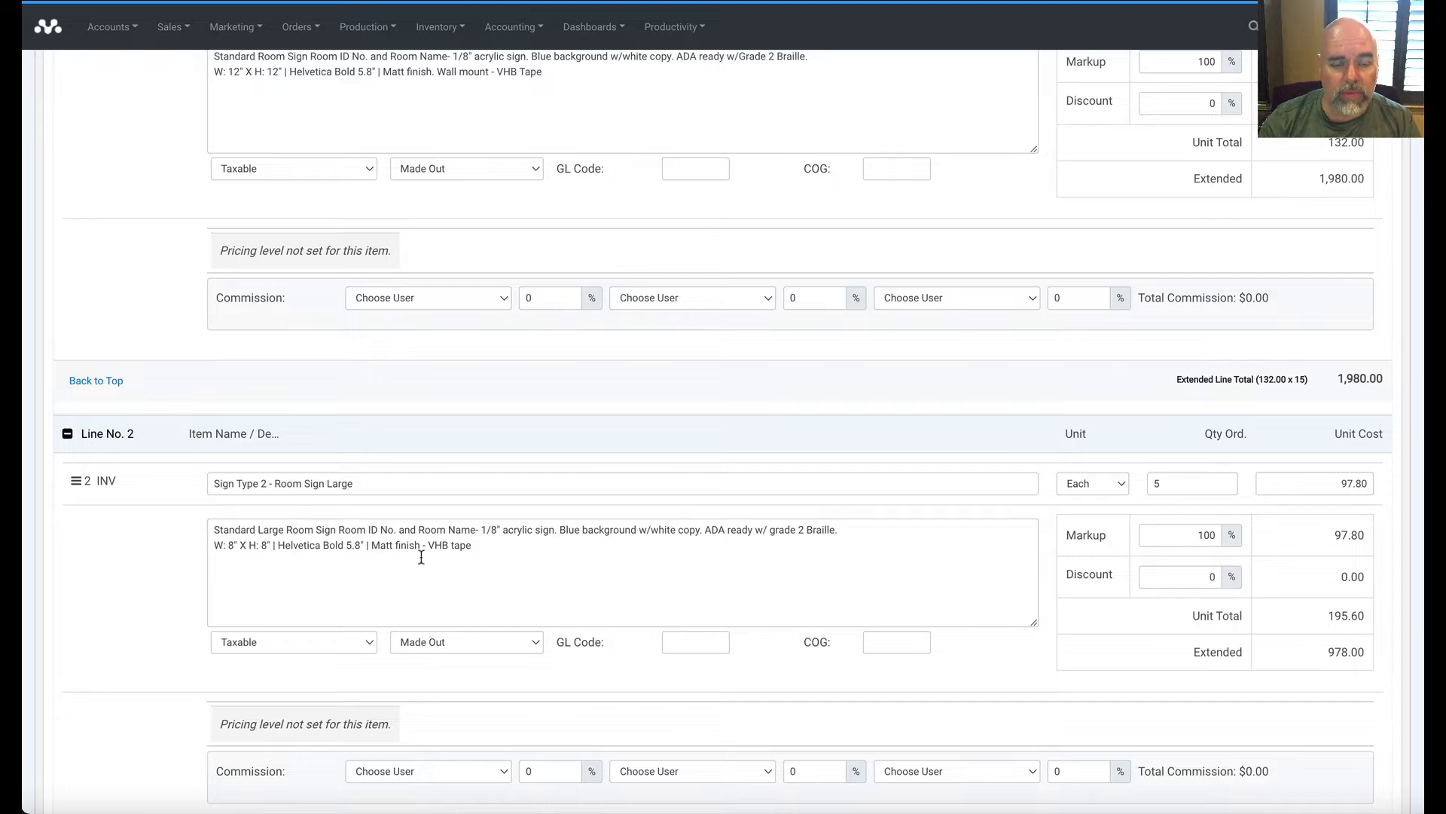
{"action": "scroll", "coordinate": [428, 559], "scroll_direction": "up", "scroll_amount": 4}
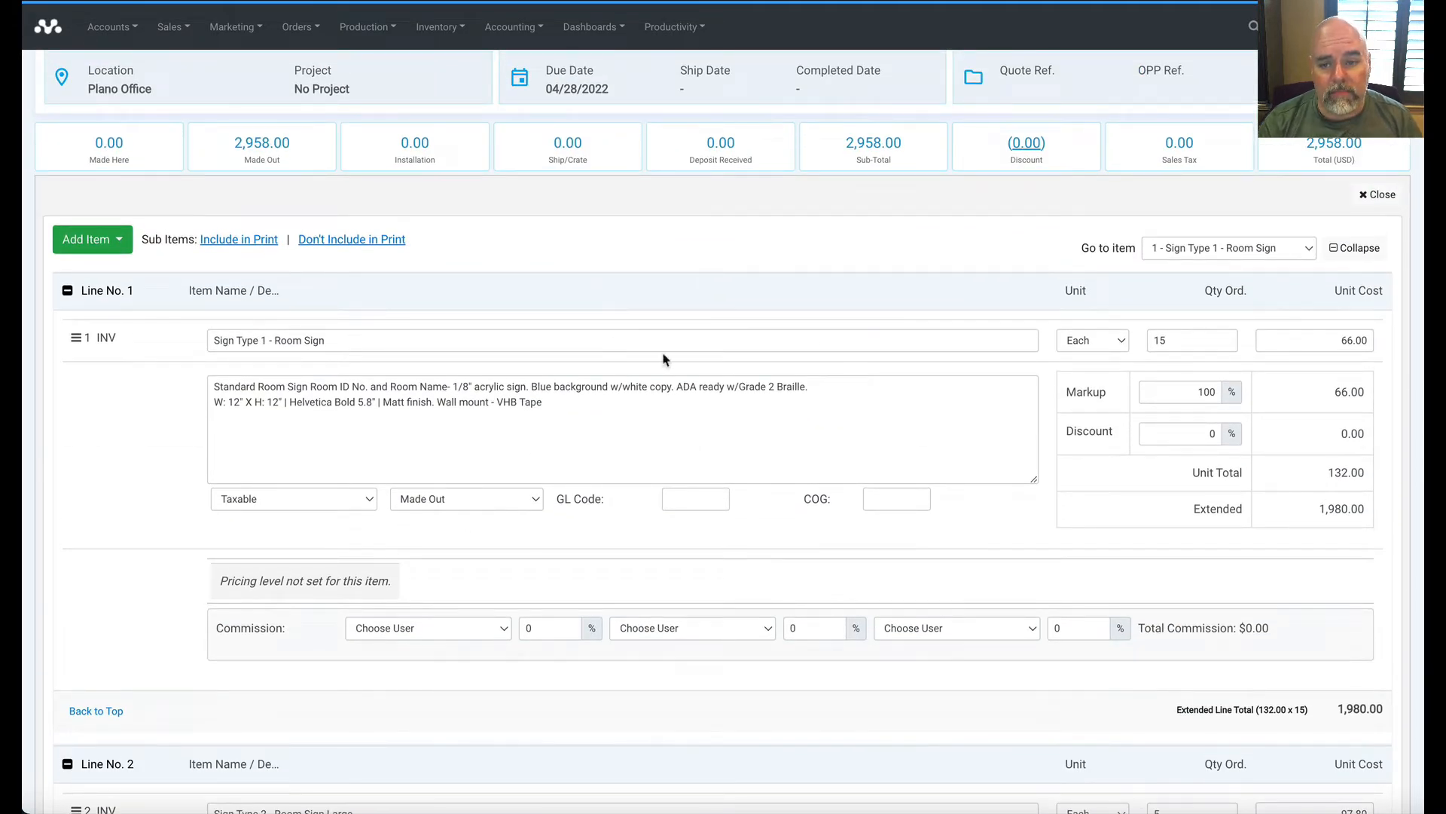
{"action": "left_click_drag", "start_coordinate": [1173, 341], "coordinate": [1150, 342]}
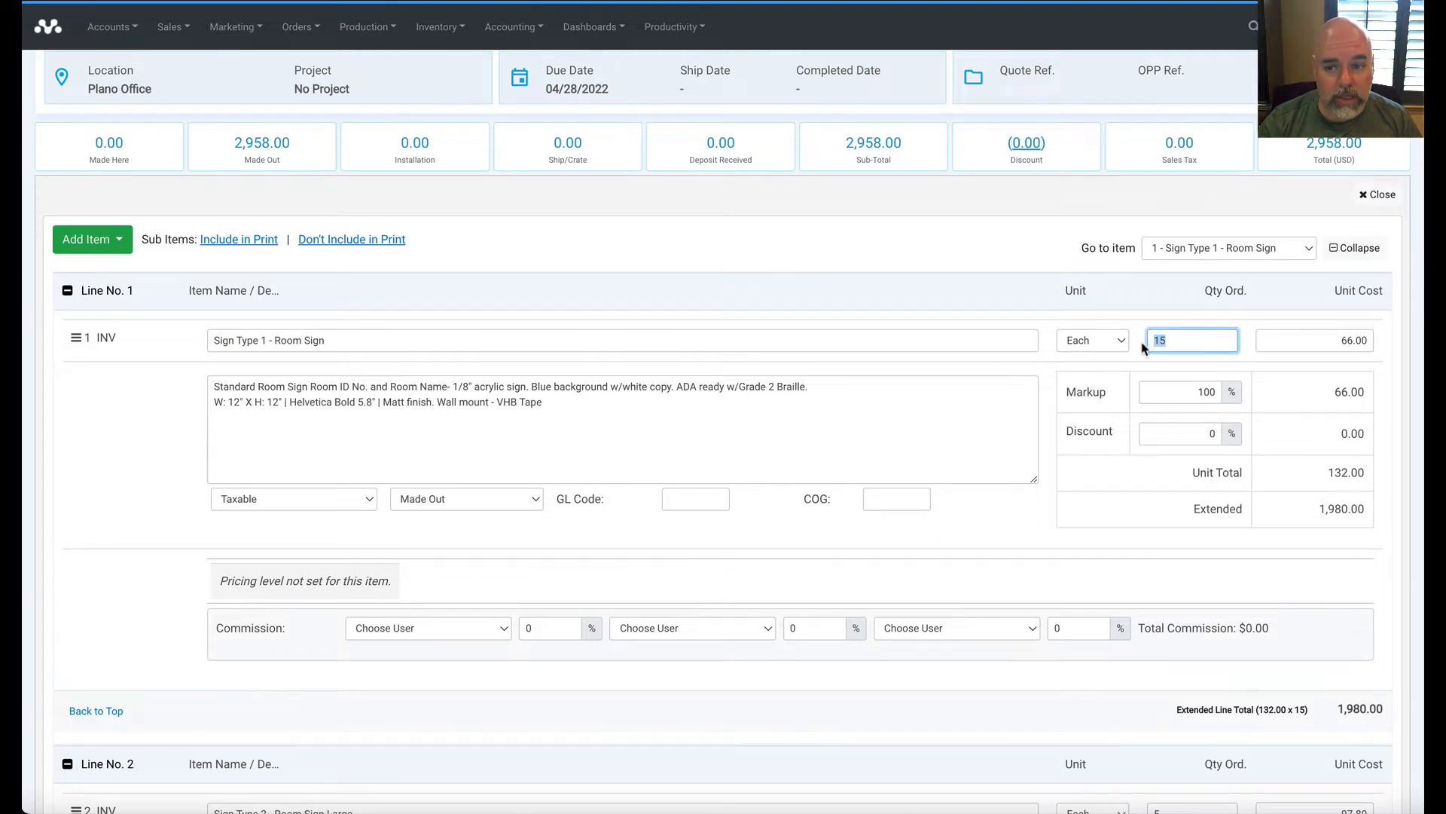
{"action": "type", "text": "20"}
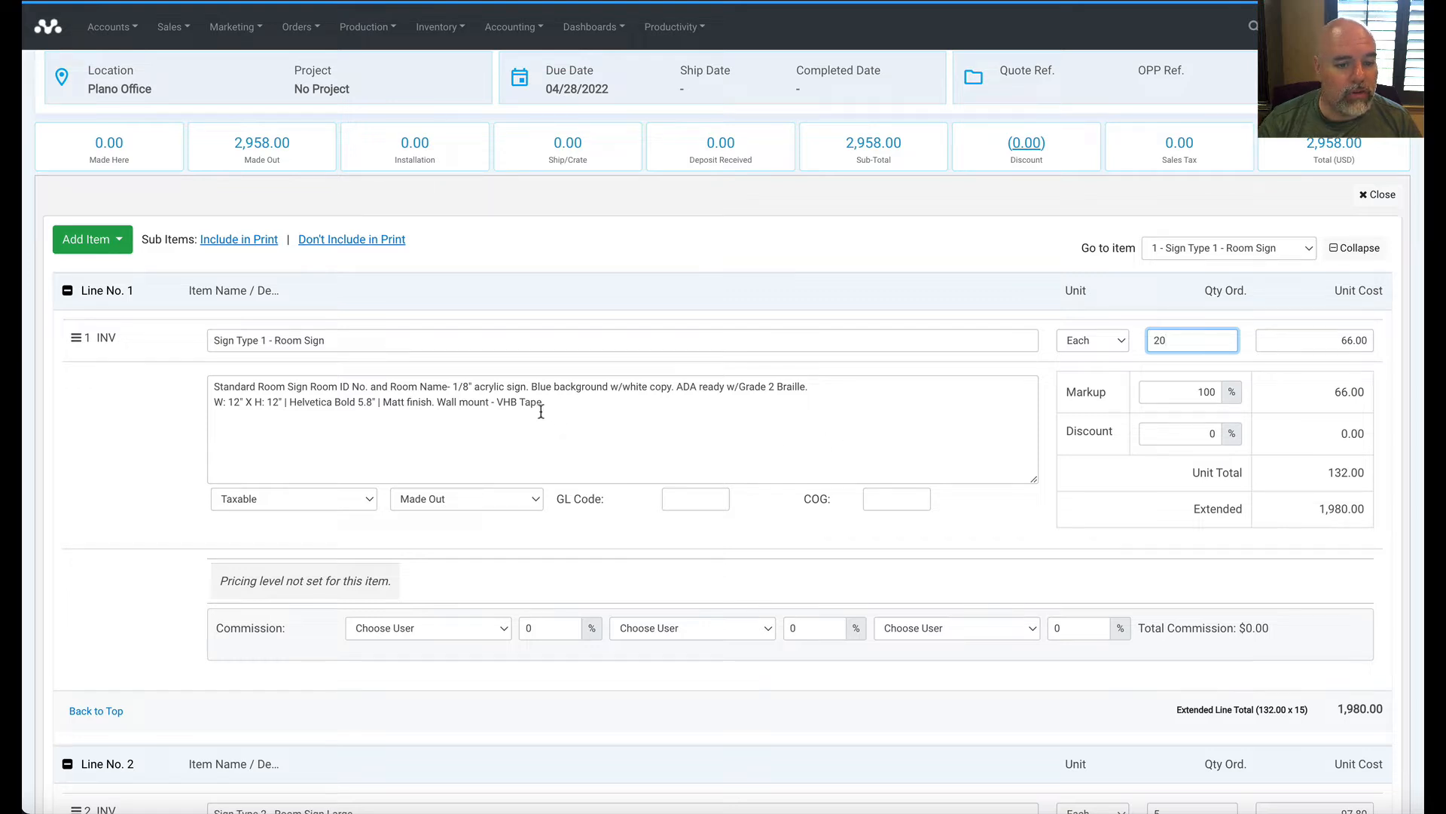
Change the sign dimensions in line 1's description to W: 14" X H: 14".
{"action": "double_click", "coordinate": [233, 401]}
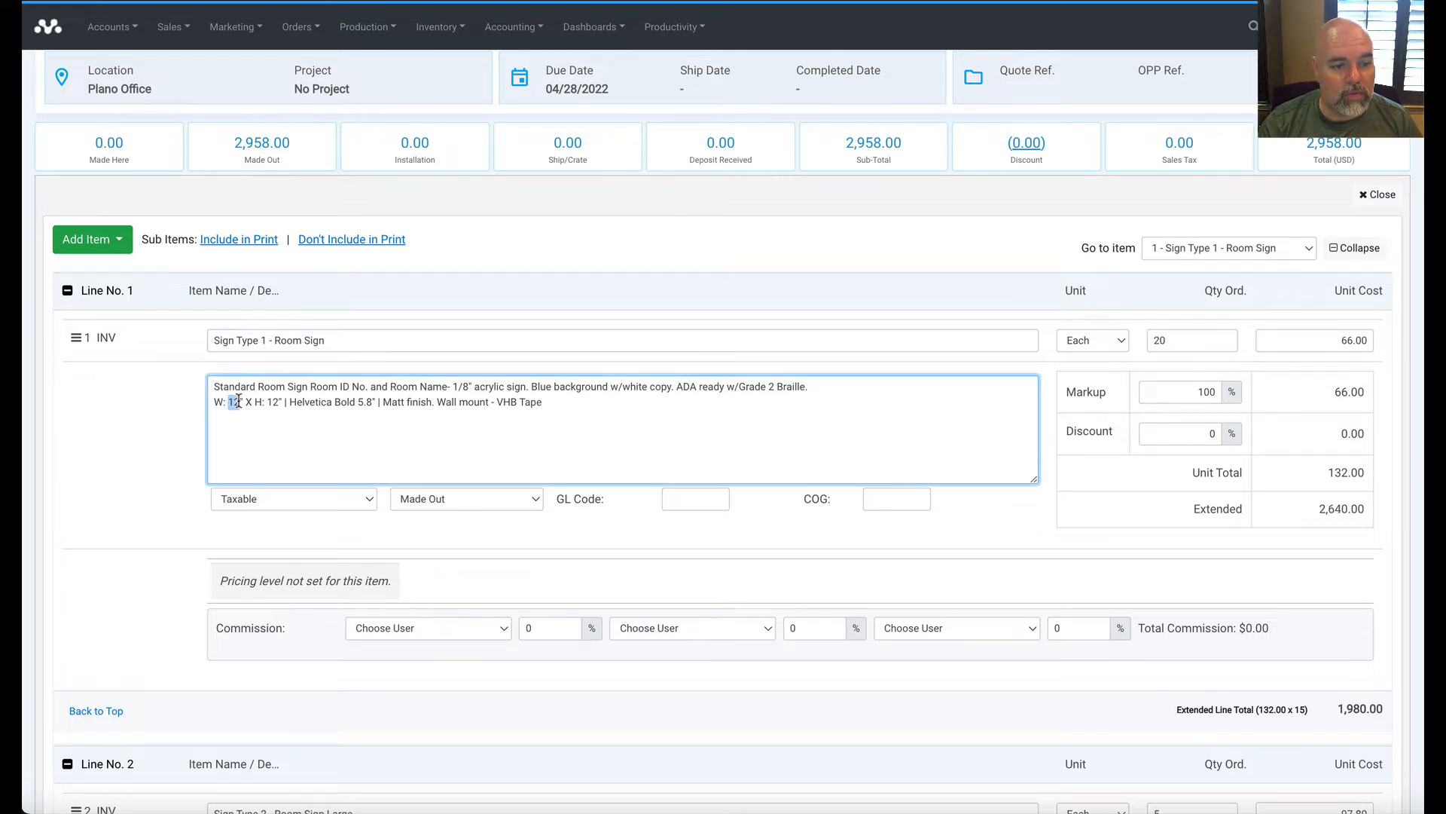
{"action": "type", "text": "14"}
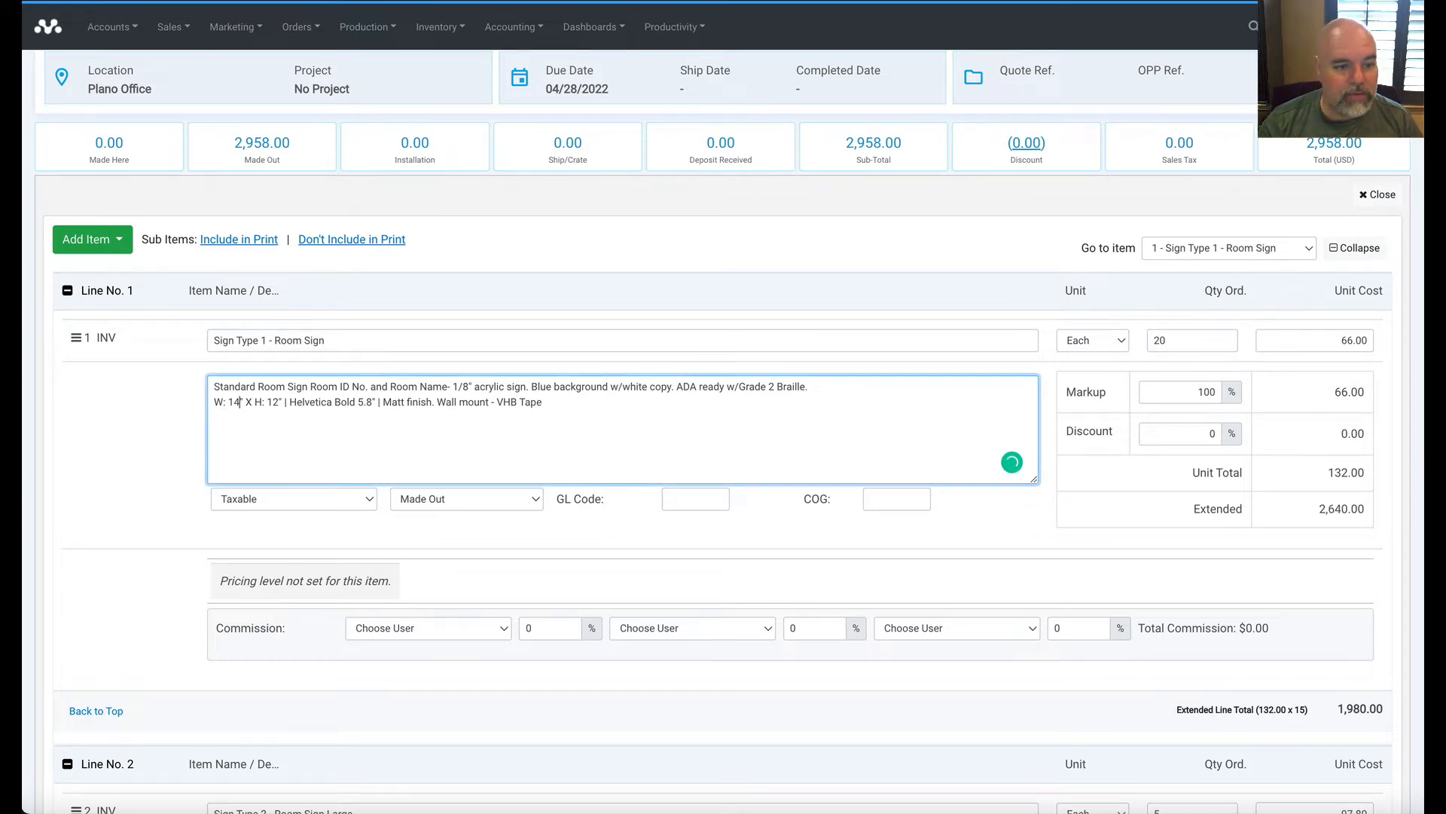
{"action": "double_click", "coordinate": [272, 402]}
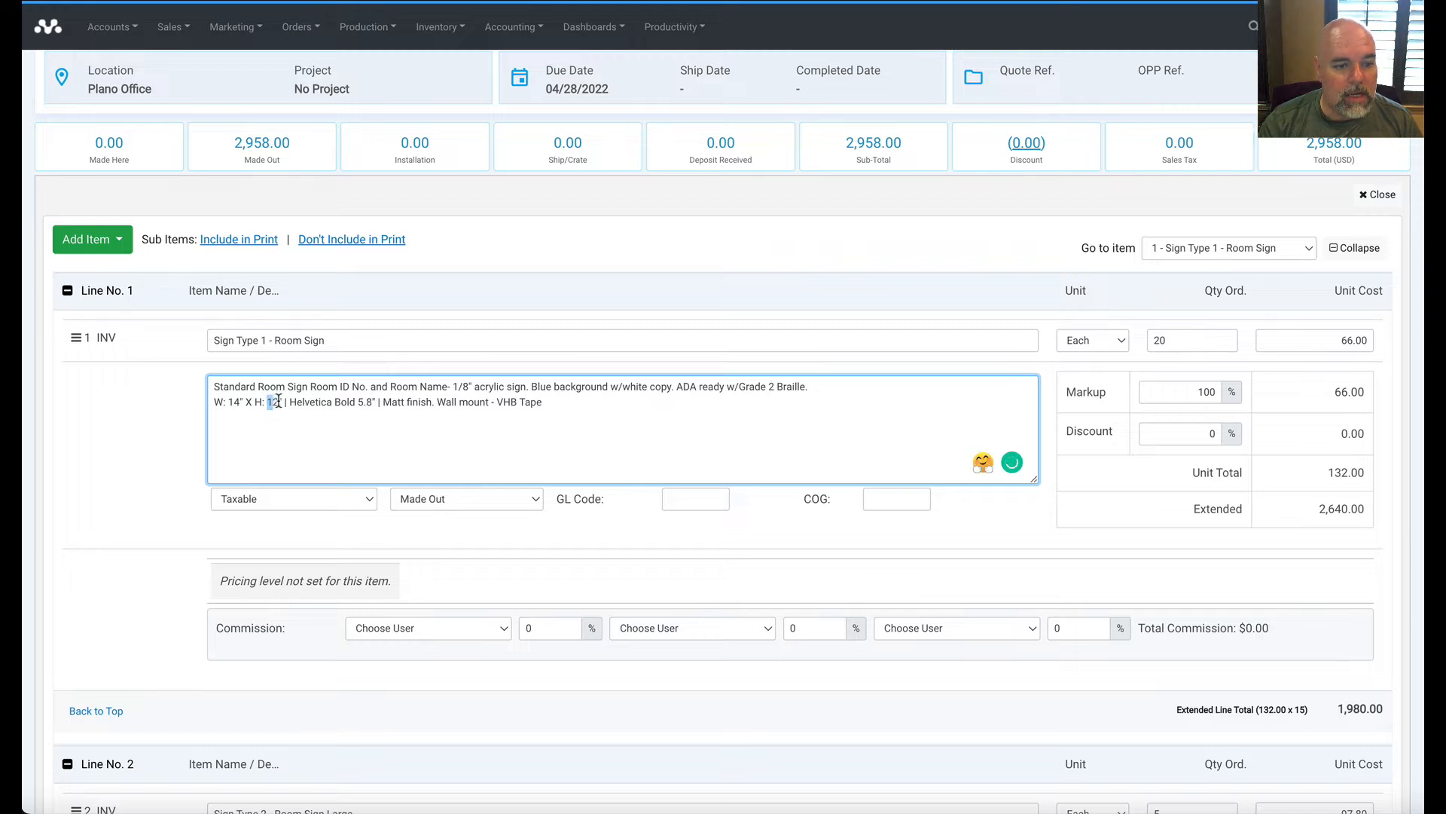
{"action": "type", "text": "14"}
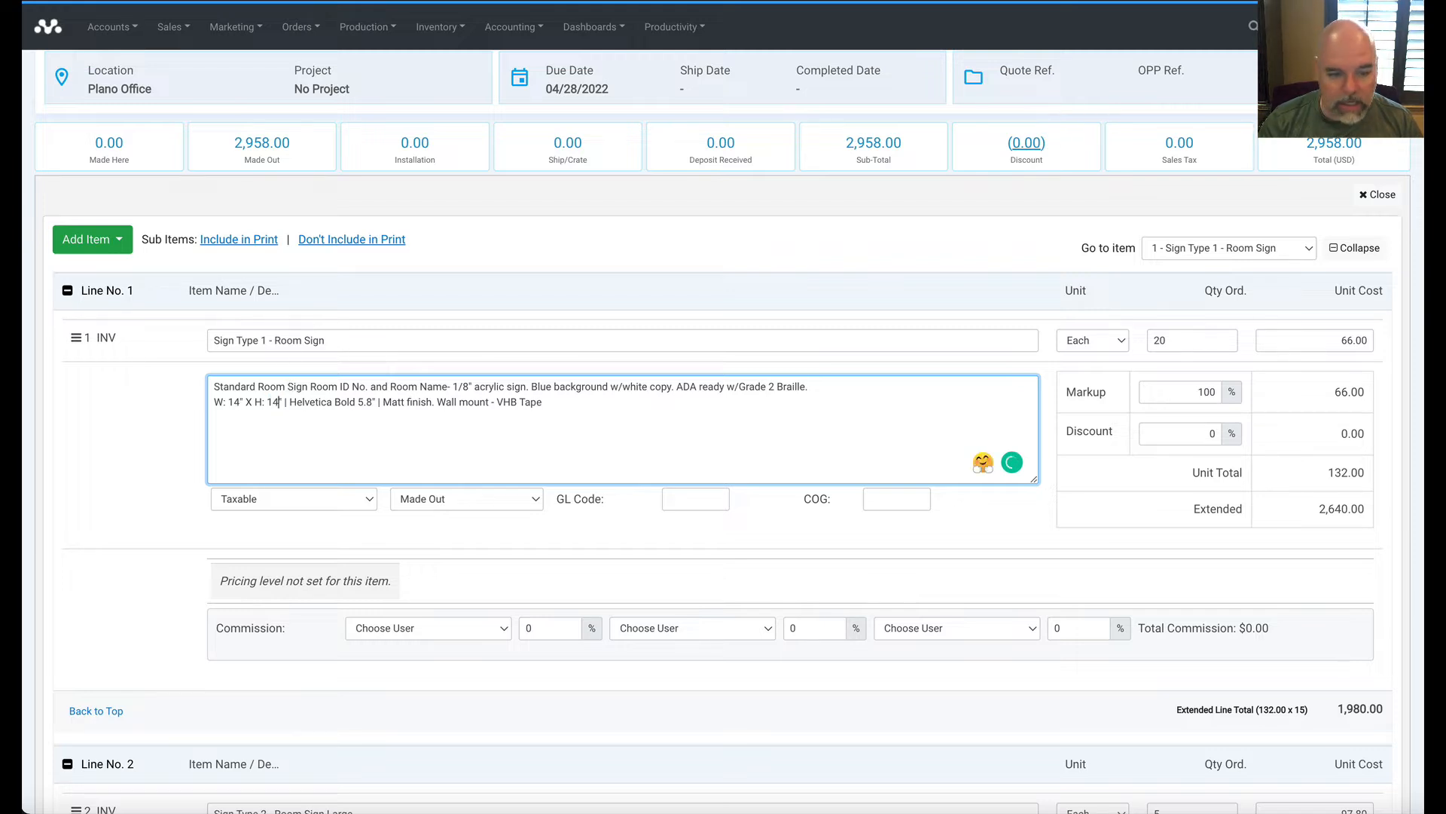
Set line 1's tax status to Non-Taxable and its production source to Made Here.
{"action": "left_click", "coordinate": [283, 506]}
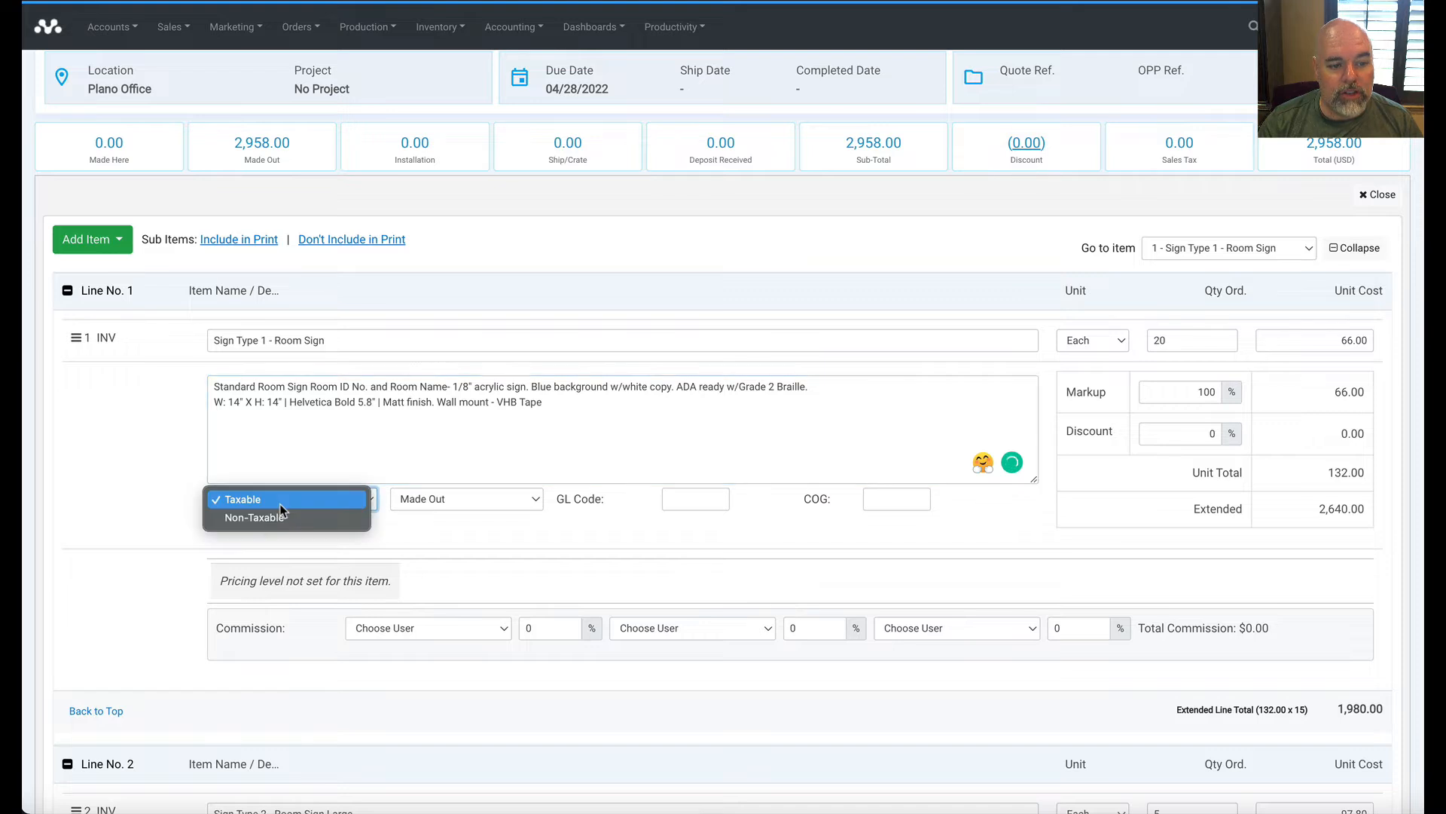
{"action": "left_click", "coordinate": [280, 518]}
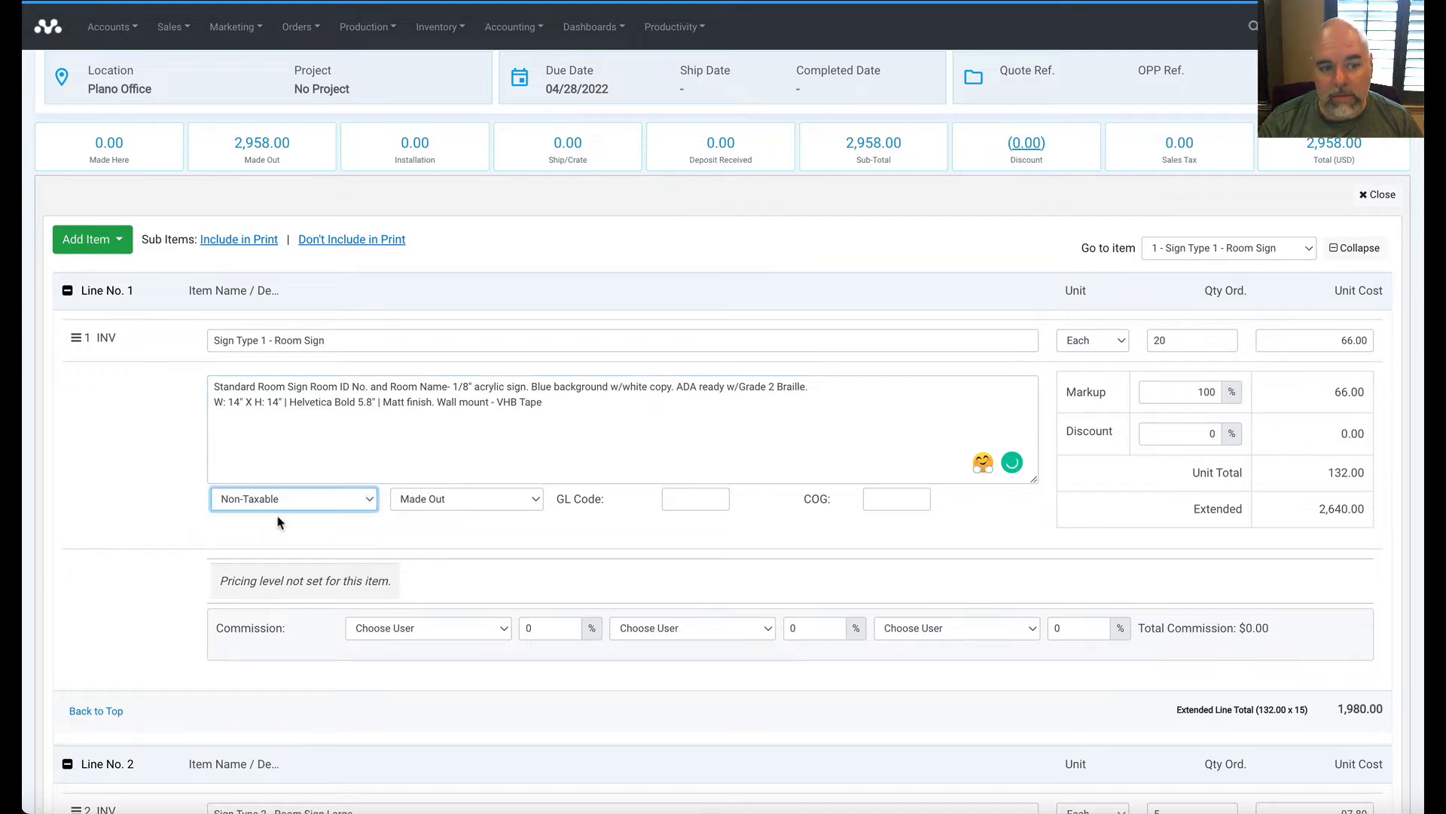
{"action": "left_click", "coordinate": [485, 503]}
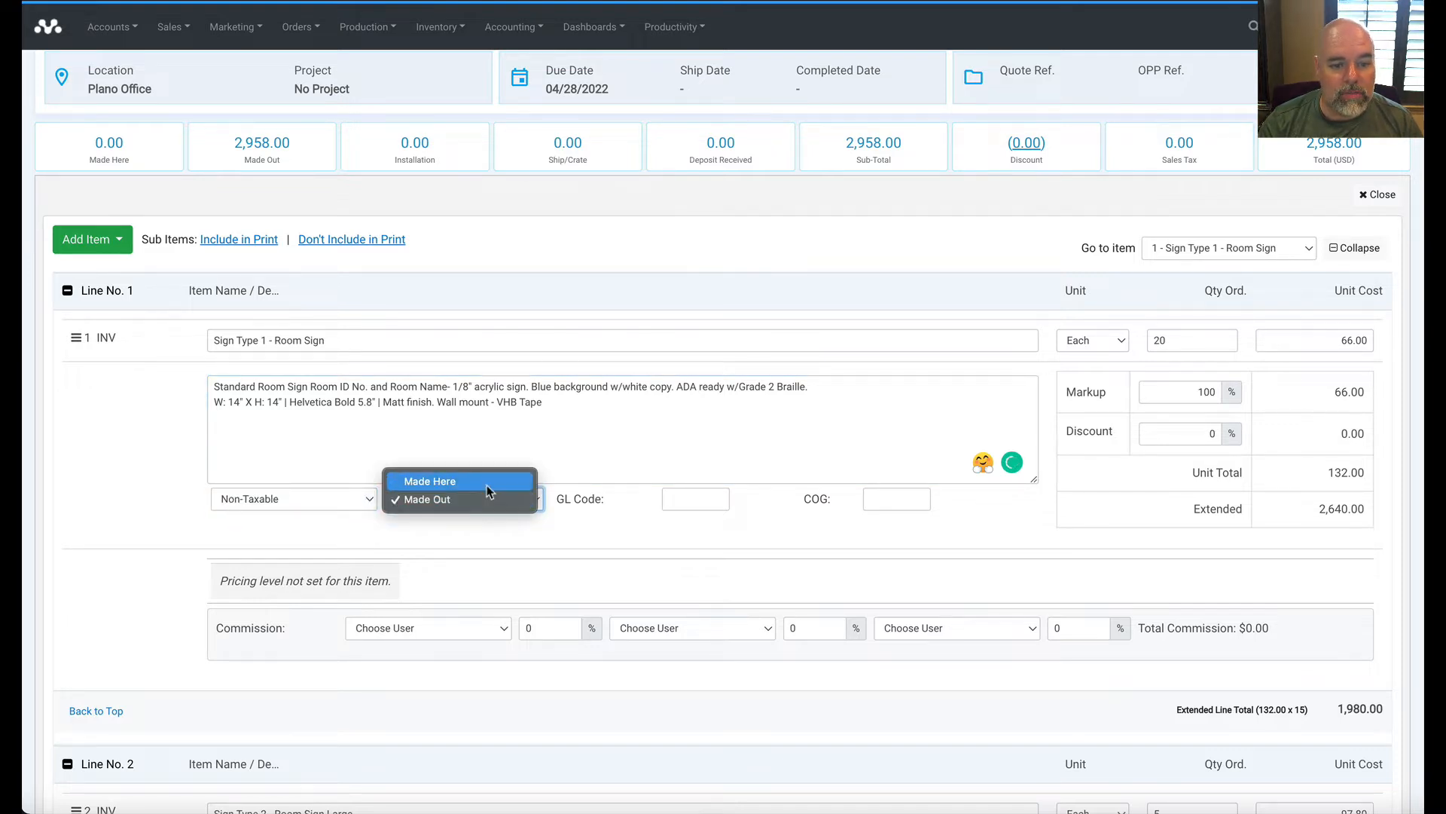
{"action": "left_click", "coordinate": [487, 483]}
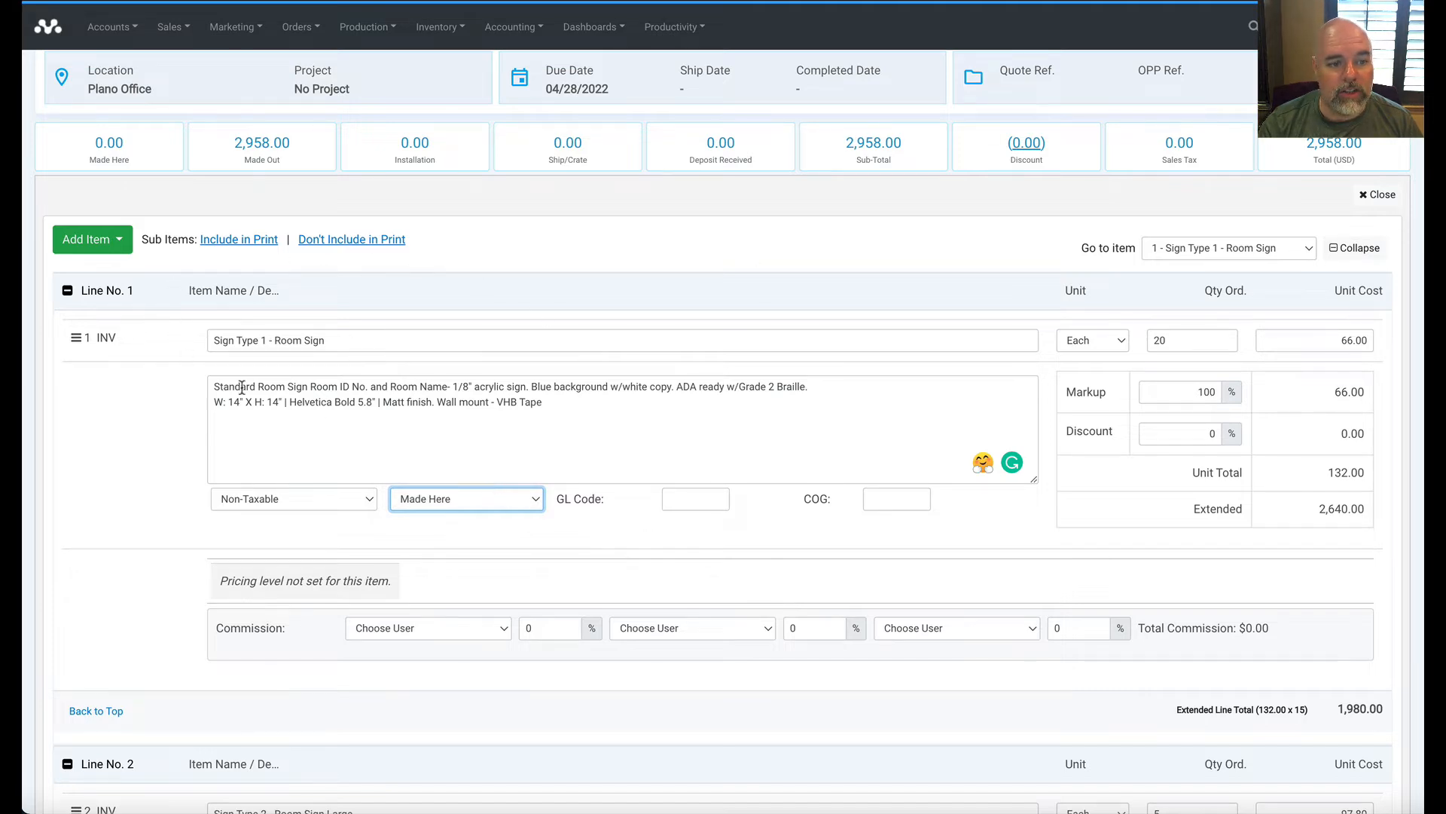
Save the edited line items to bring up the change order request.
{"action": "scroll", "coordinate": [587, 452], "scroll_direction": "down", "scroll_amount": 3}
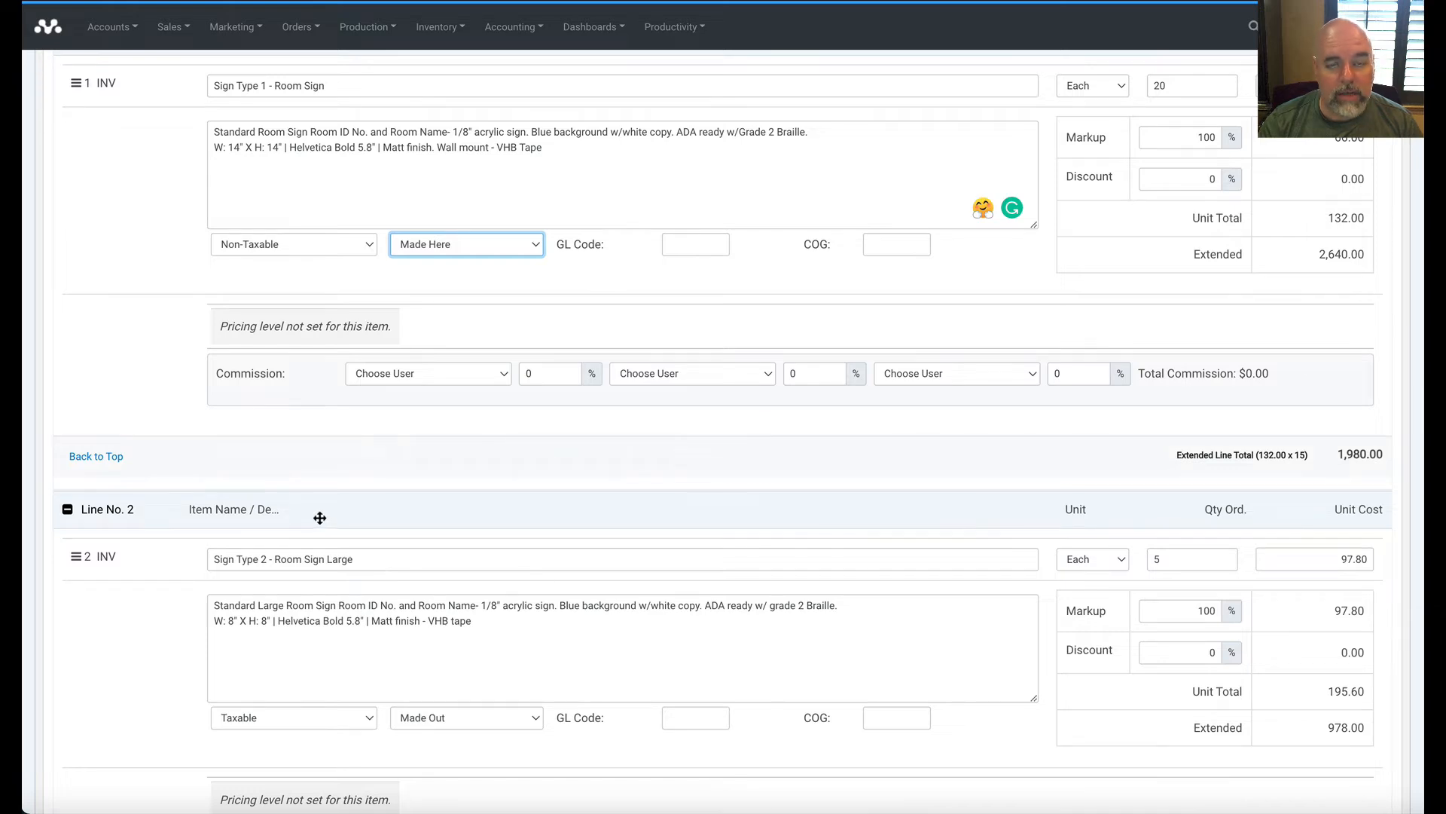
{"action": "scroll", "coordinate": [345, 517], "scroll_direction": "down", "scroll_amount": 4}
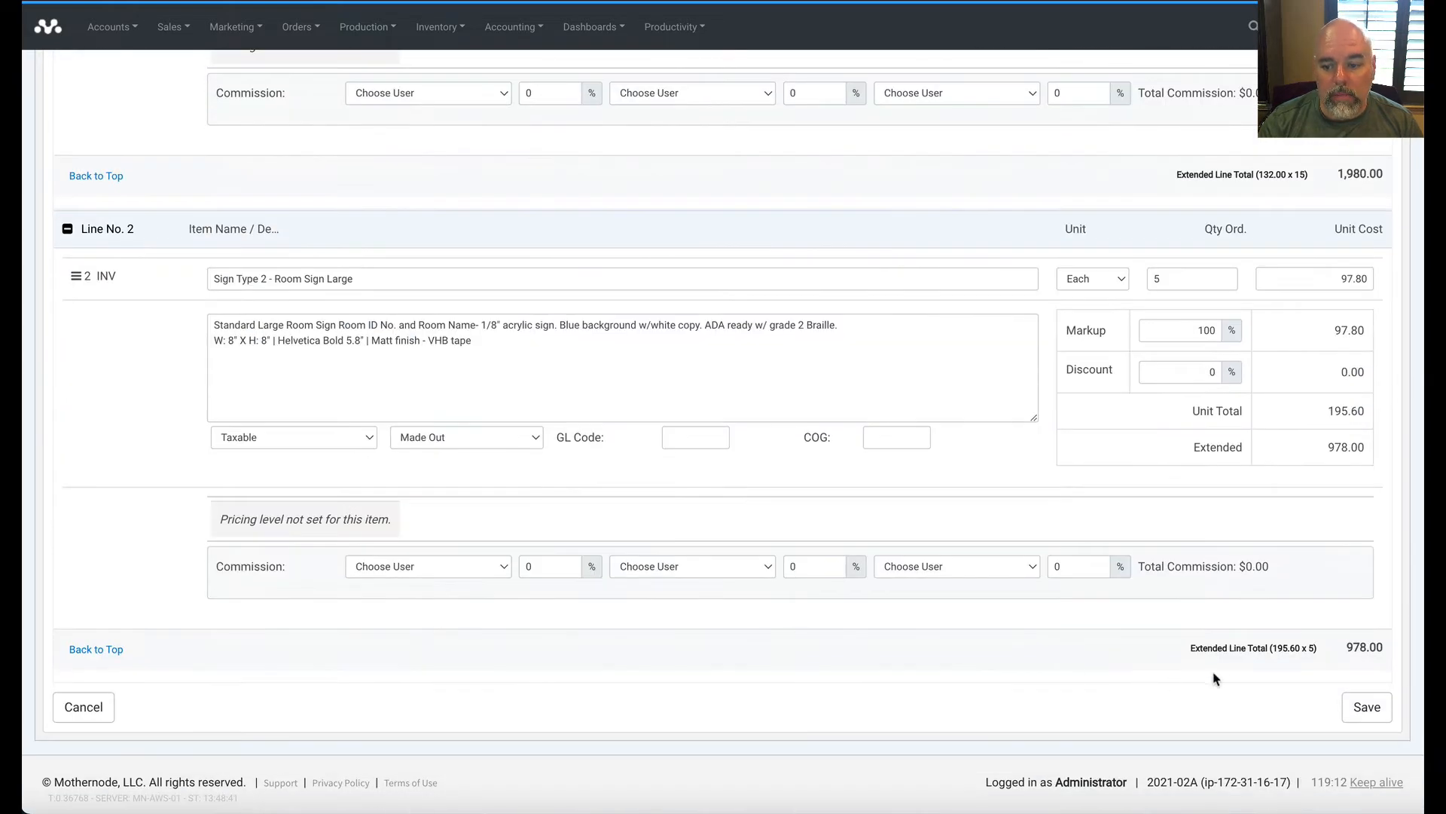
{"action": "left_click", "coordinate": [1364, 707]}
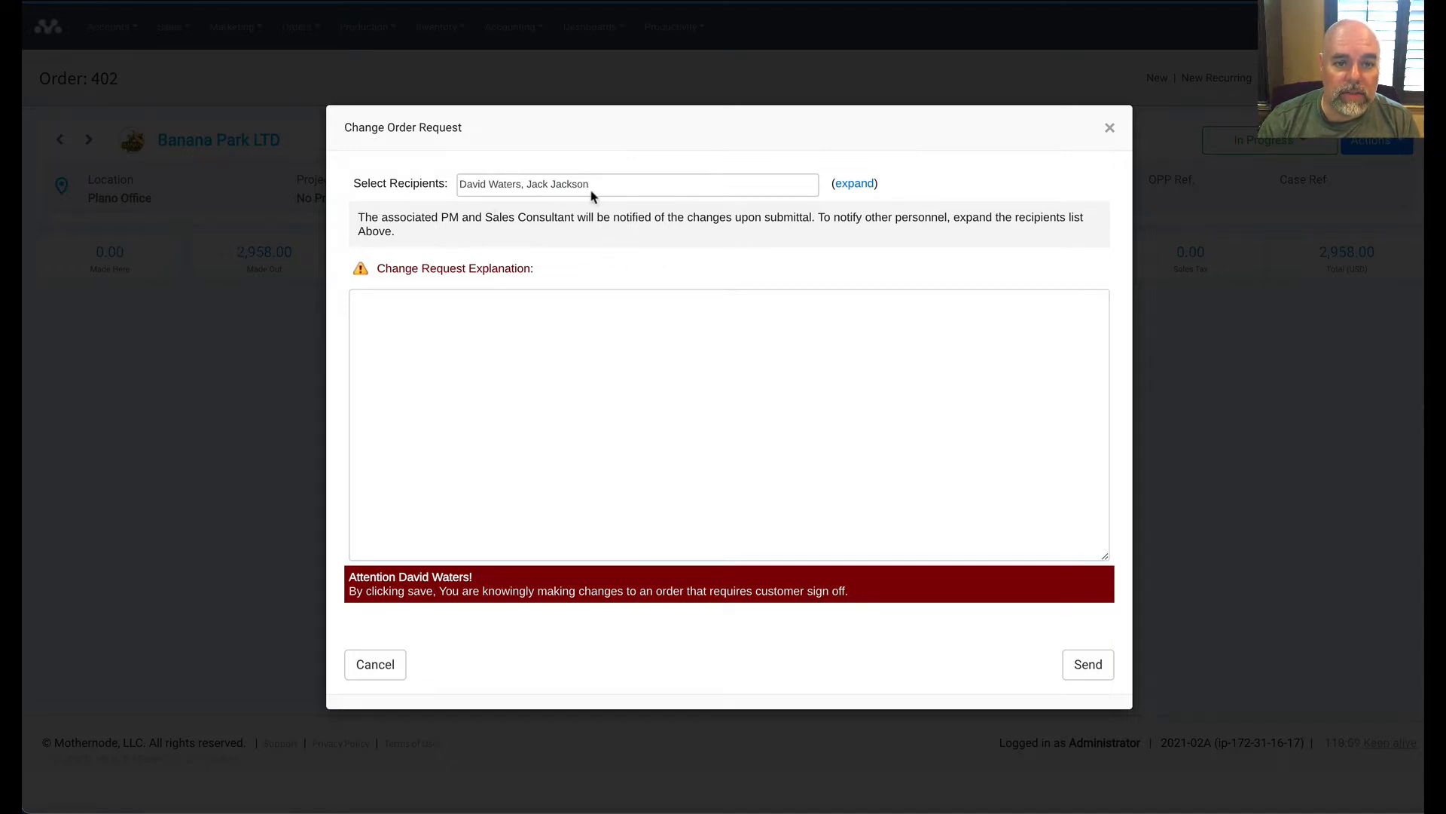
Add one more staff member from the expanded list to the change order request's recipients.
{"action": "left_click", "coordinate": [855, 183]}
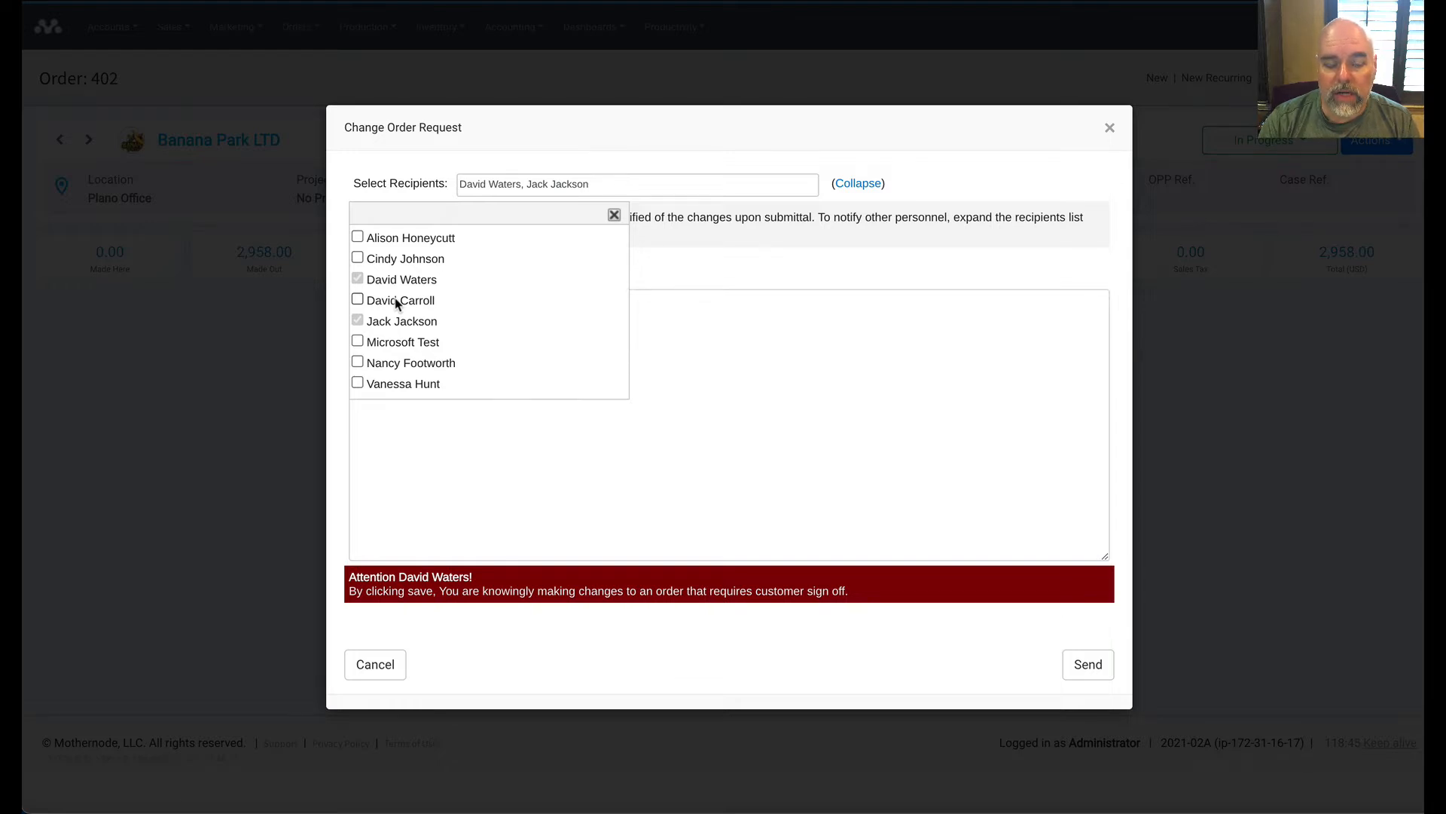
{"action": "left_click", "coordinate": [357, 361]}
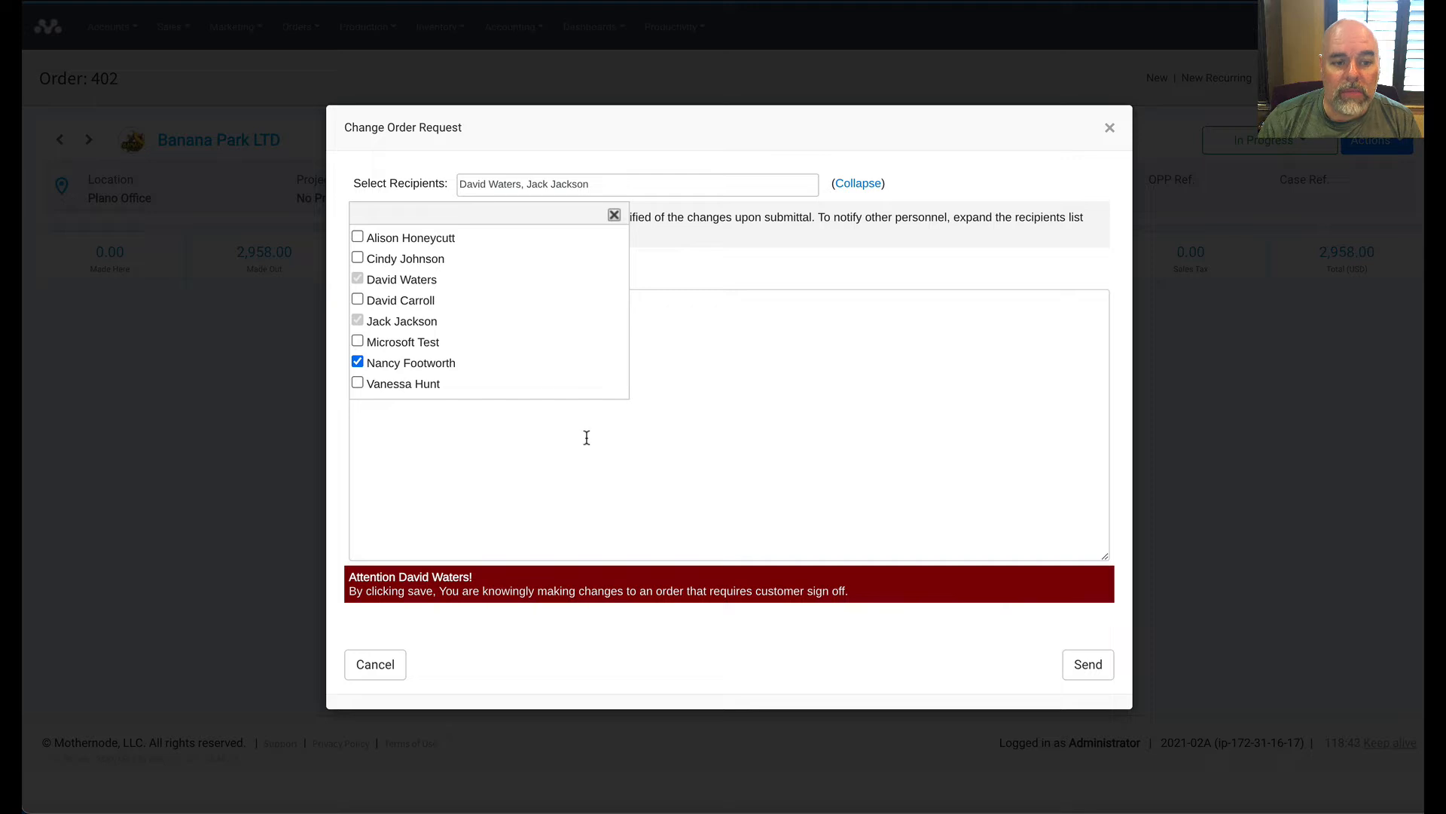
{"action": "left_click", "coordinate": [614, 214]}
Enter the change request explanation "QTY Adjustment. 12X12 was changed to 14X14" and send the request.
{"action": "left_click", "coordinate": [635, 346]}
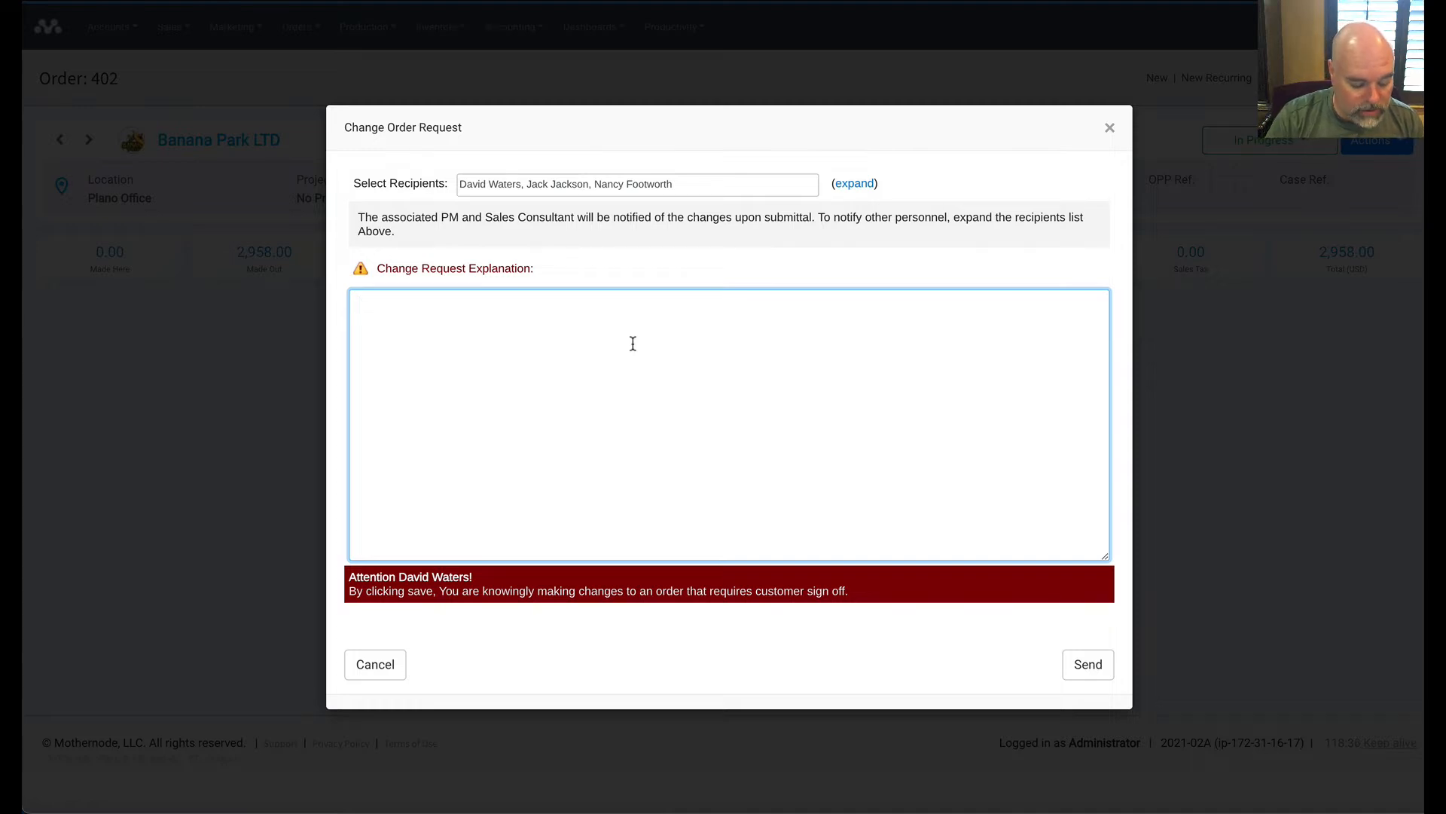
{"action": "type", "text": "QTY Adjutment"}
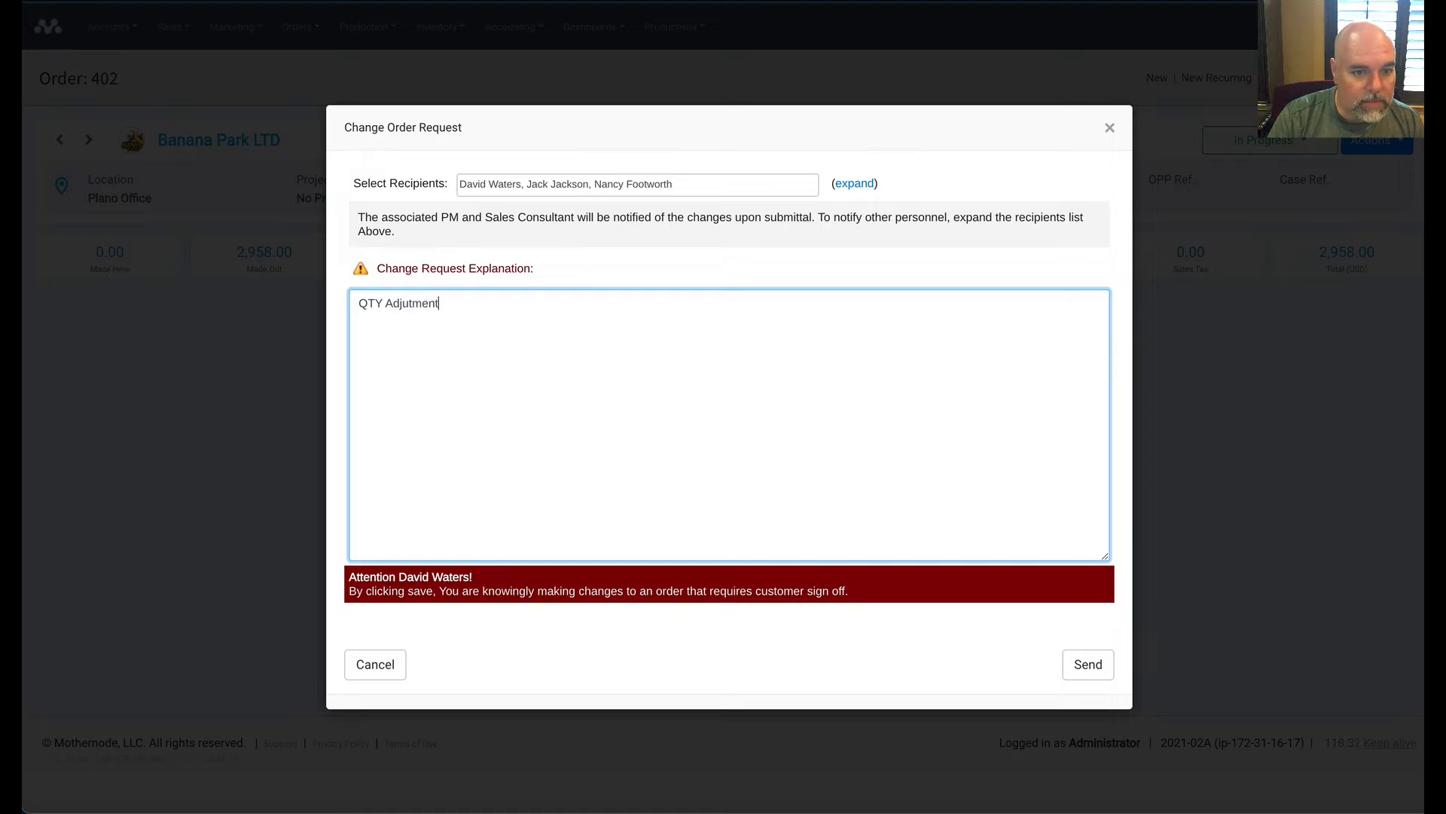
{"action": "left_click", "coordinate": [410, 303]}
{"action": "type", "text": "stment"}
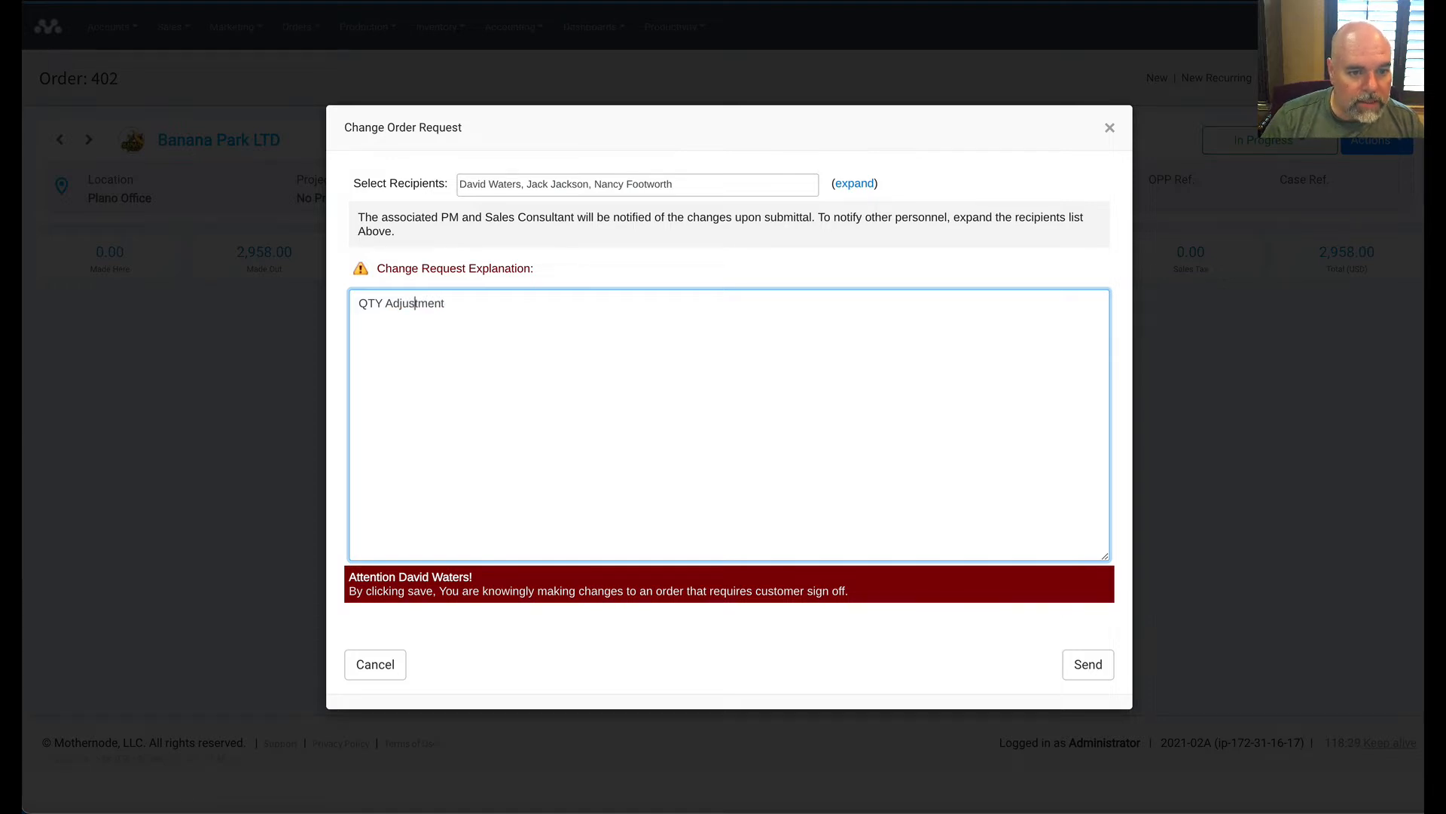
{"action": "type", "text": ". "}
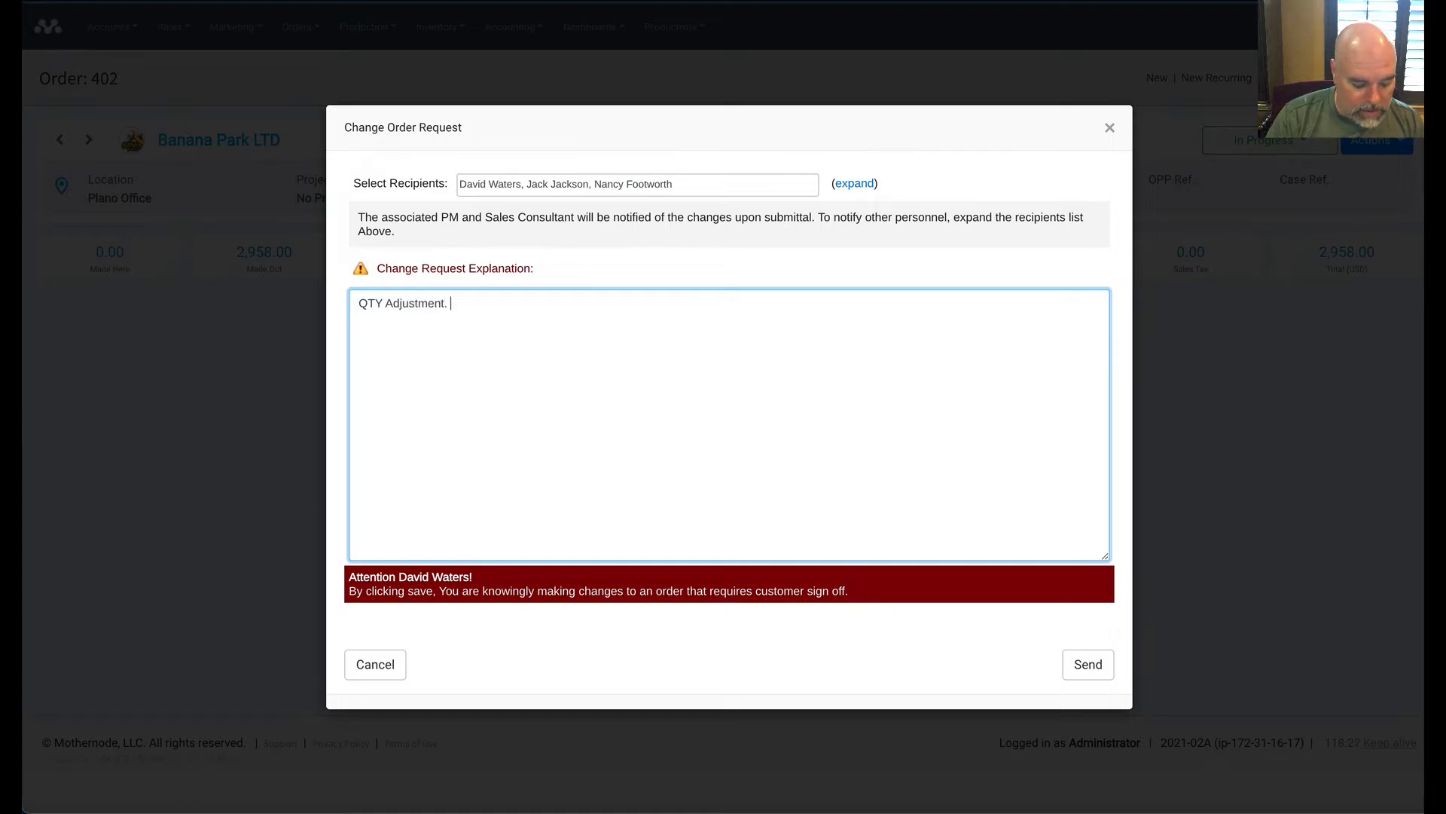
{"action": "type", "text": "12X"}
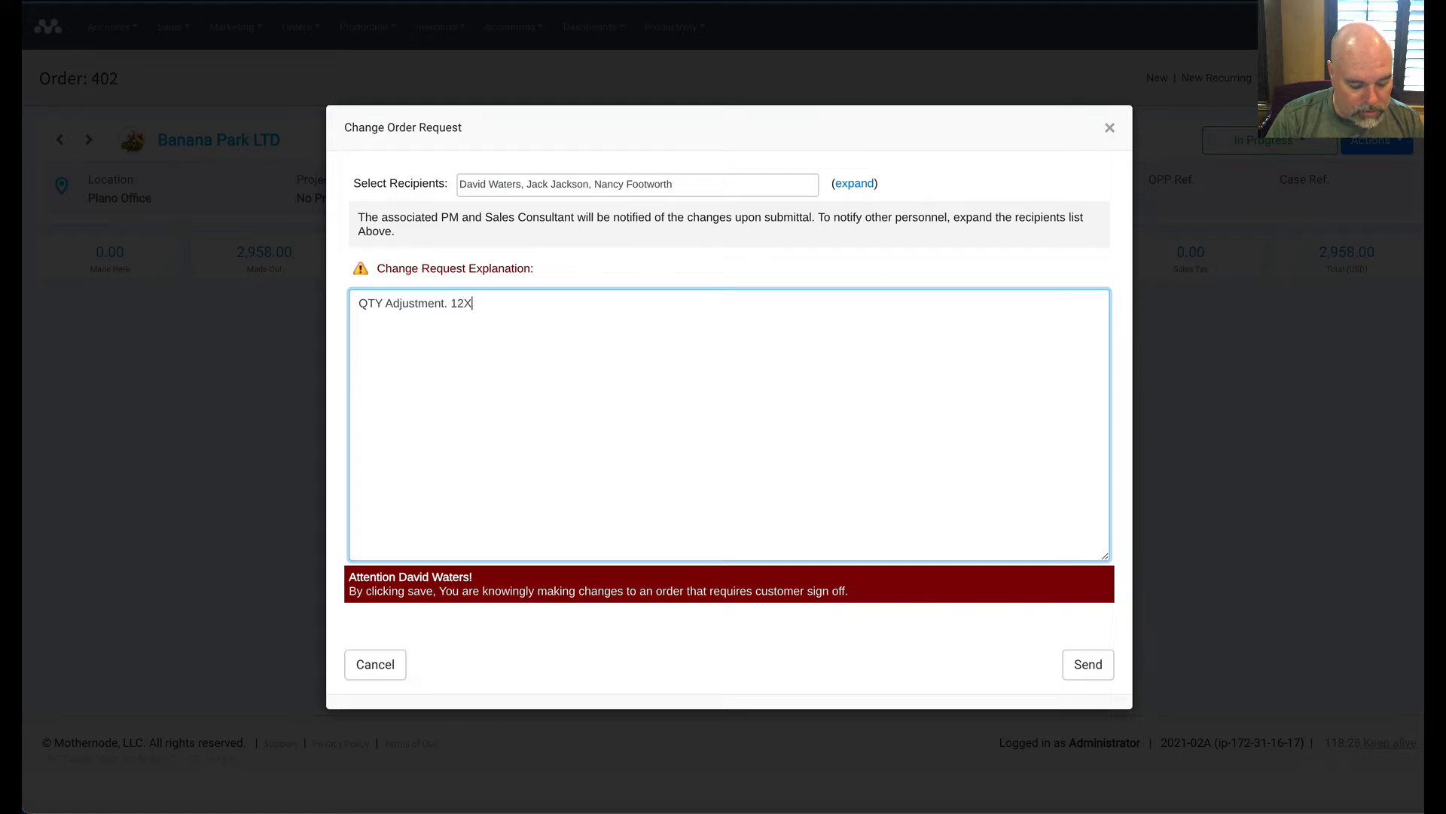
{"action": "type", "text": "12 was chang"}
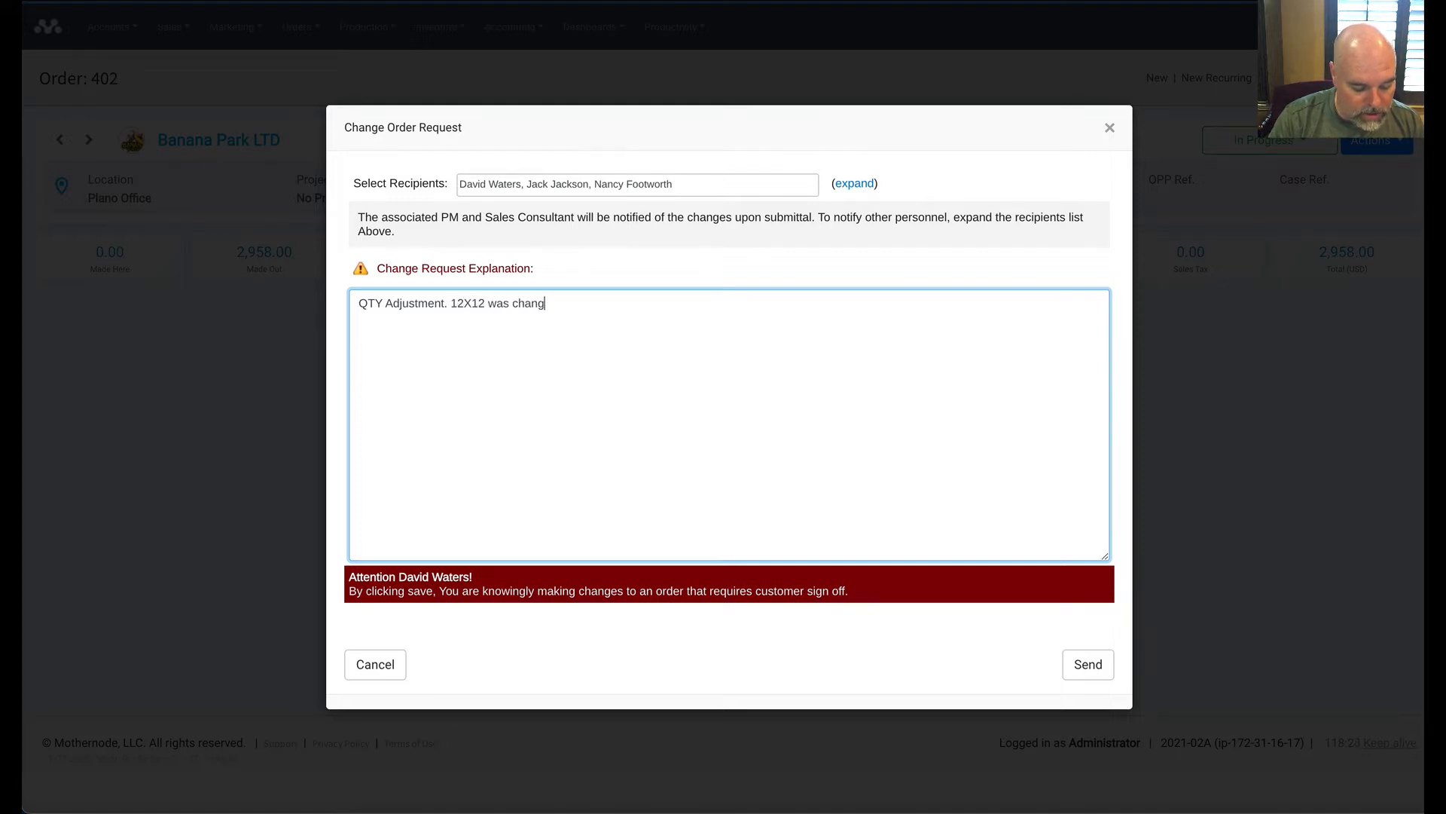
{"action": "type", "text": "ed to 14X14"}
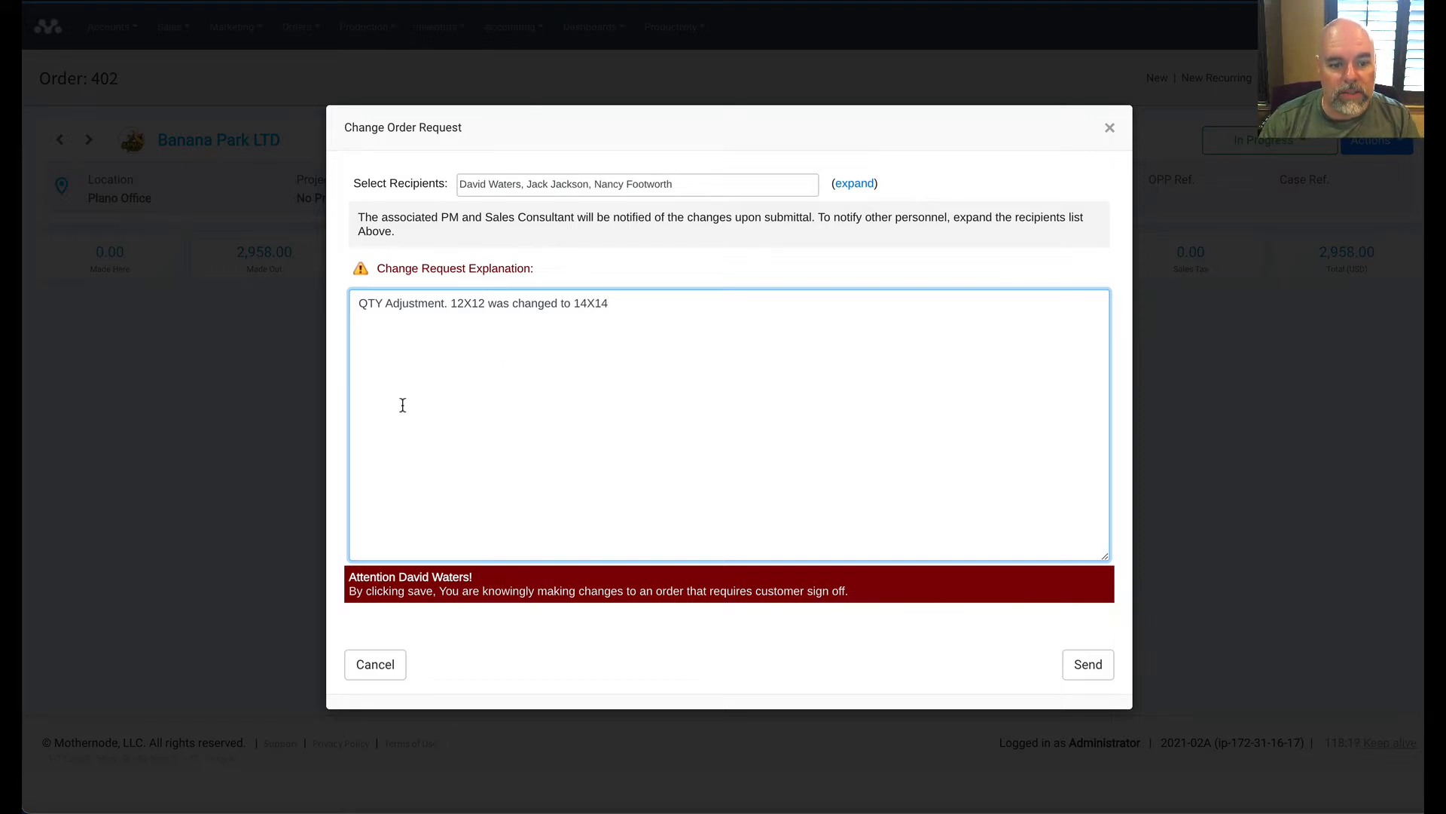
{"action": "left_click", "coordinate": [1091, 665]}
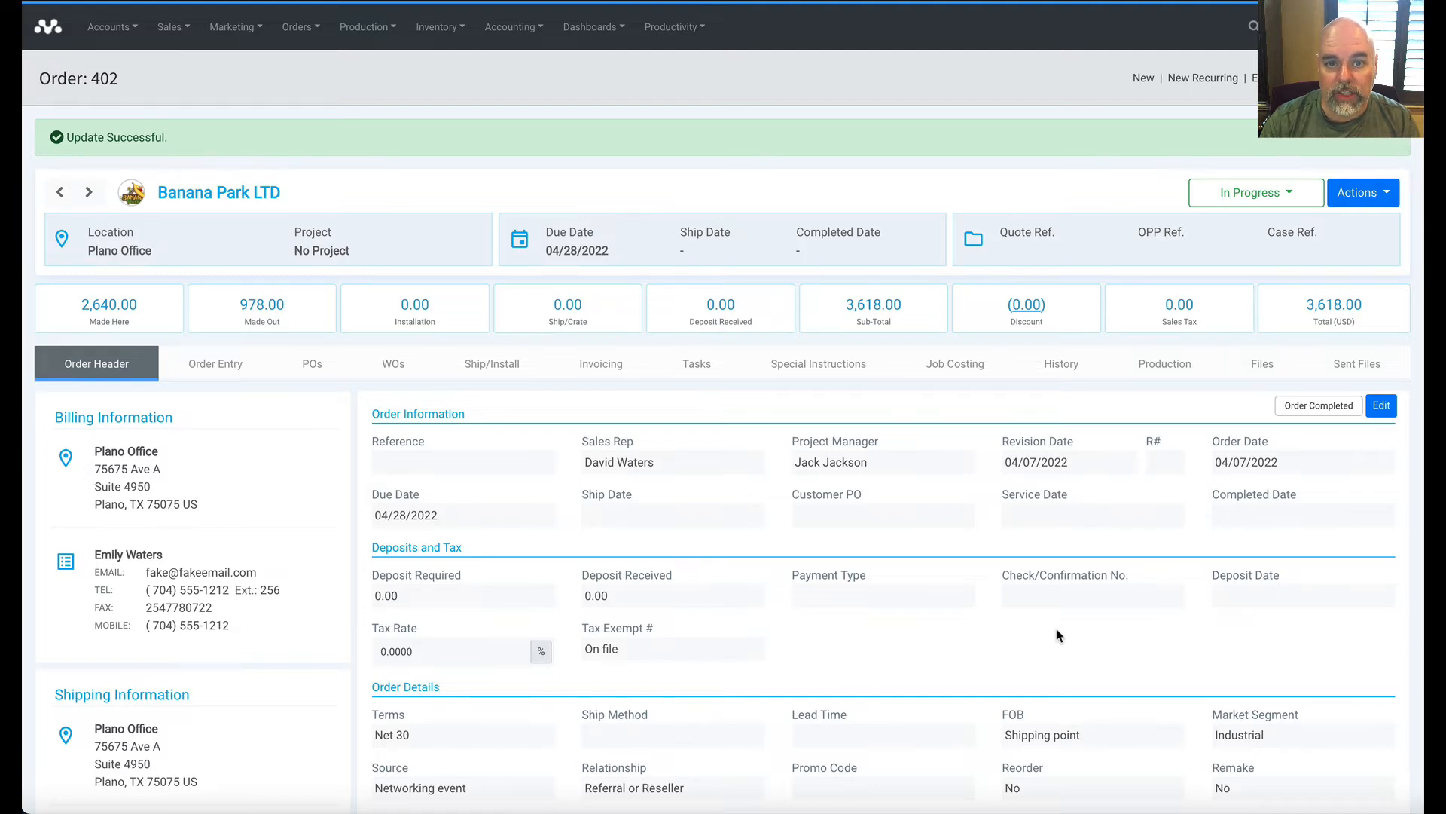
Review the order's line items to check the updated quantity, dimensions, tax status and production source.
{"action": "left_click", "coordinate": [250, 370]}
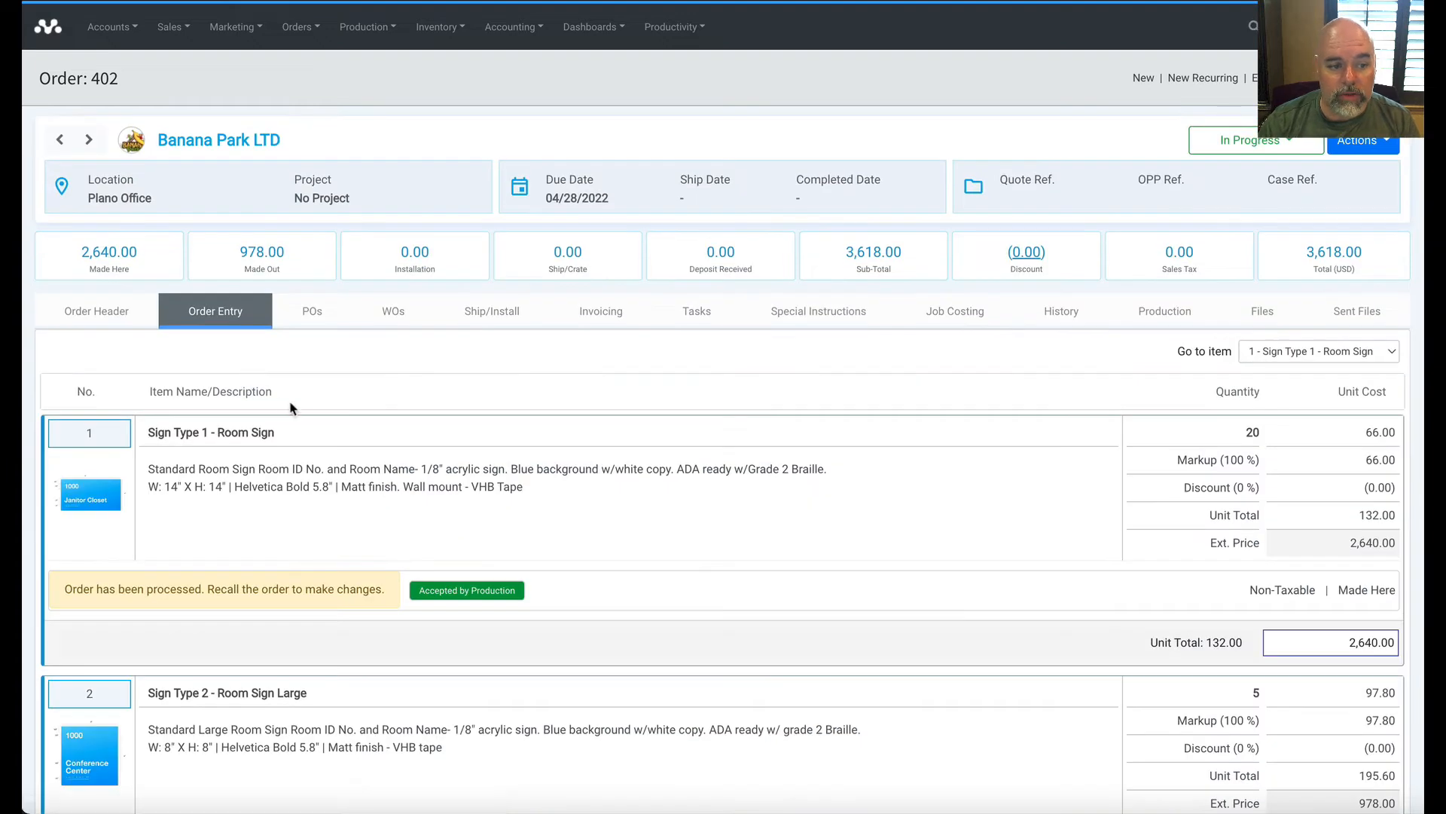
{"action": "scroll", "coordinate": [226, 407], "scroll_direction": "down", "scroll_amount": 2}
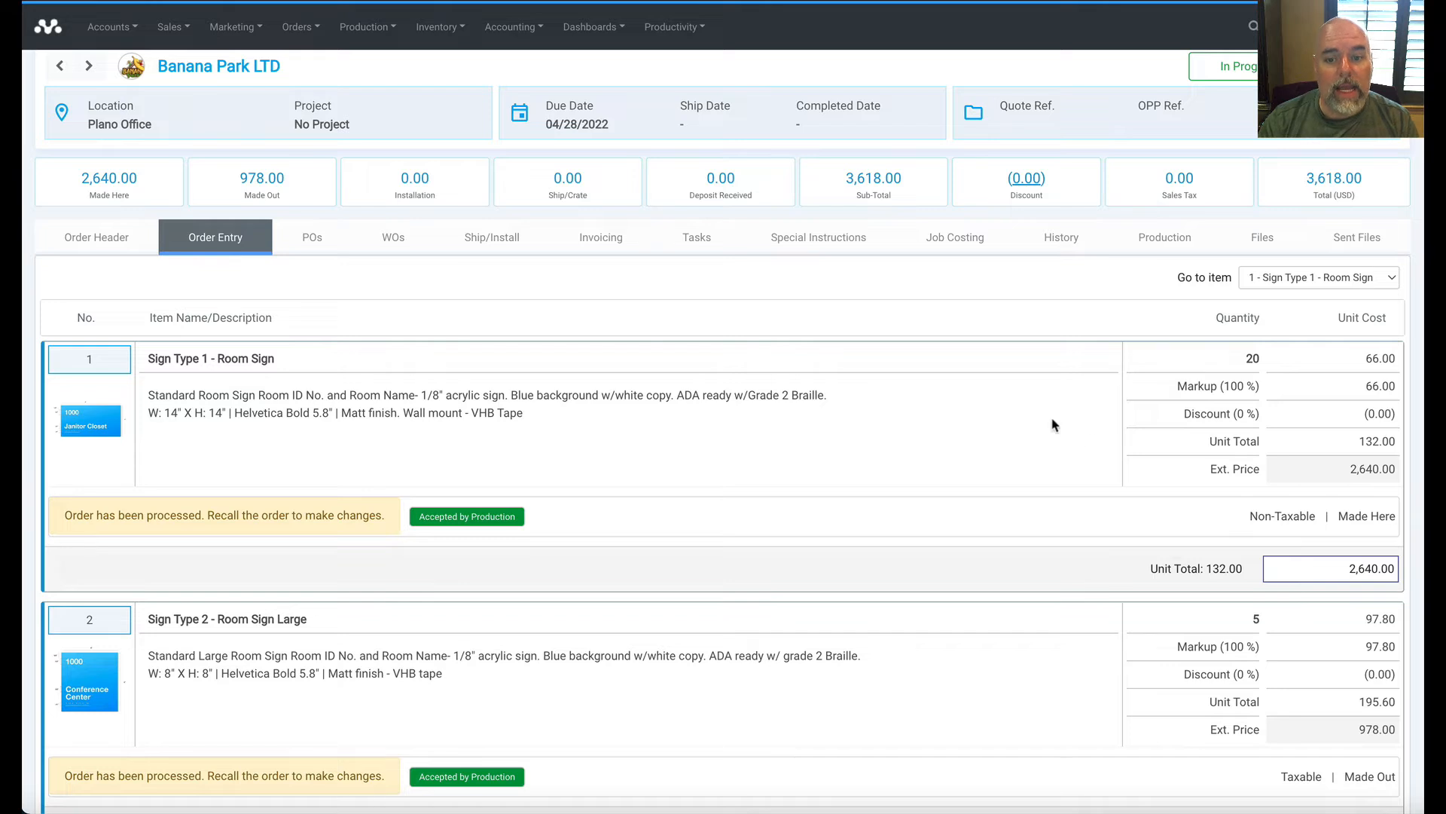
{"action": "scroll", "coordinate": [972, 445], "scroll_direction": "up", "scroll_amount": 1}
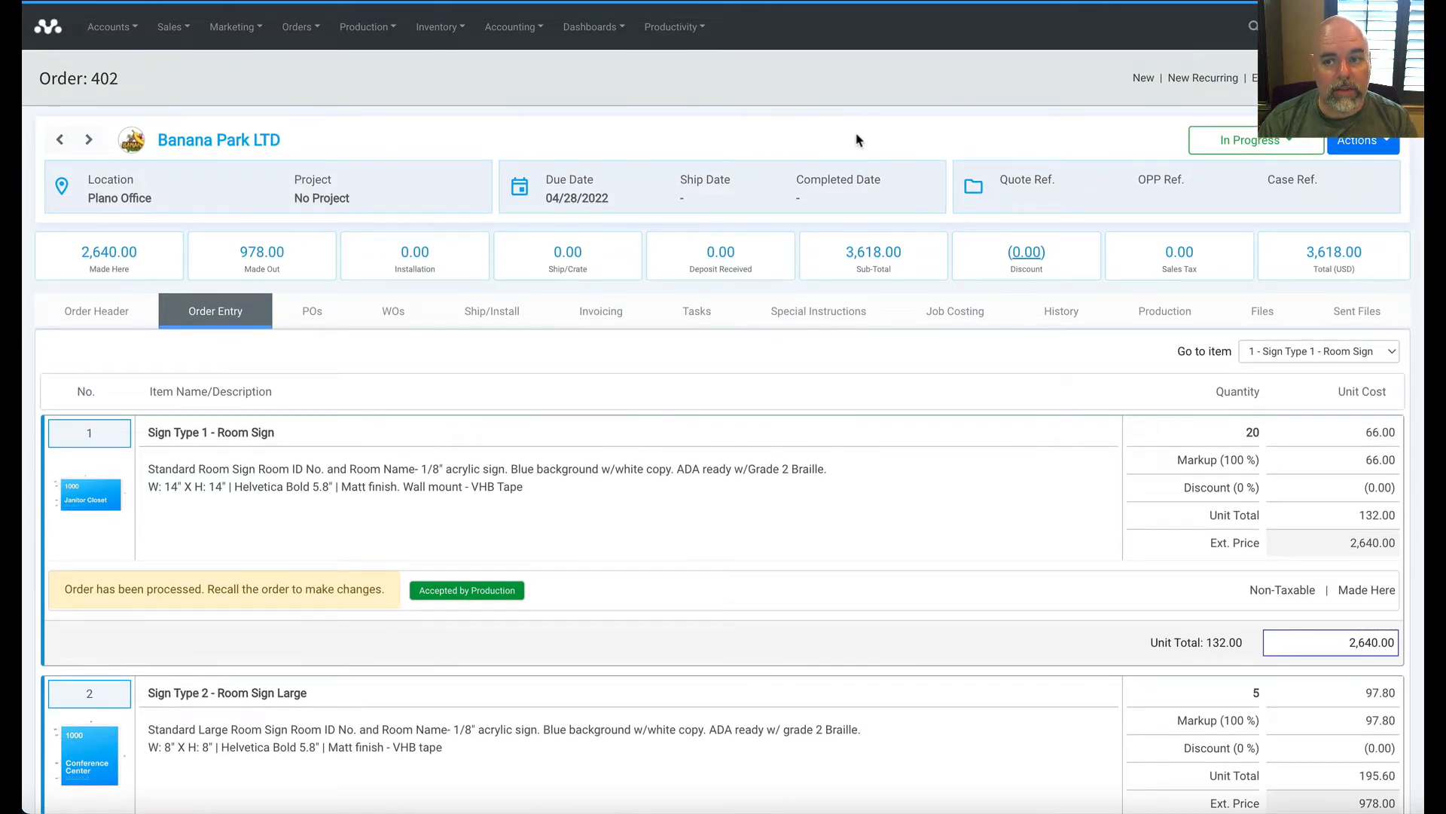
View the order's change log to compare the previous and current line item values, then close it.
{"action": "left_click", "coordinate": [1370, 151]}
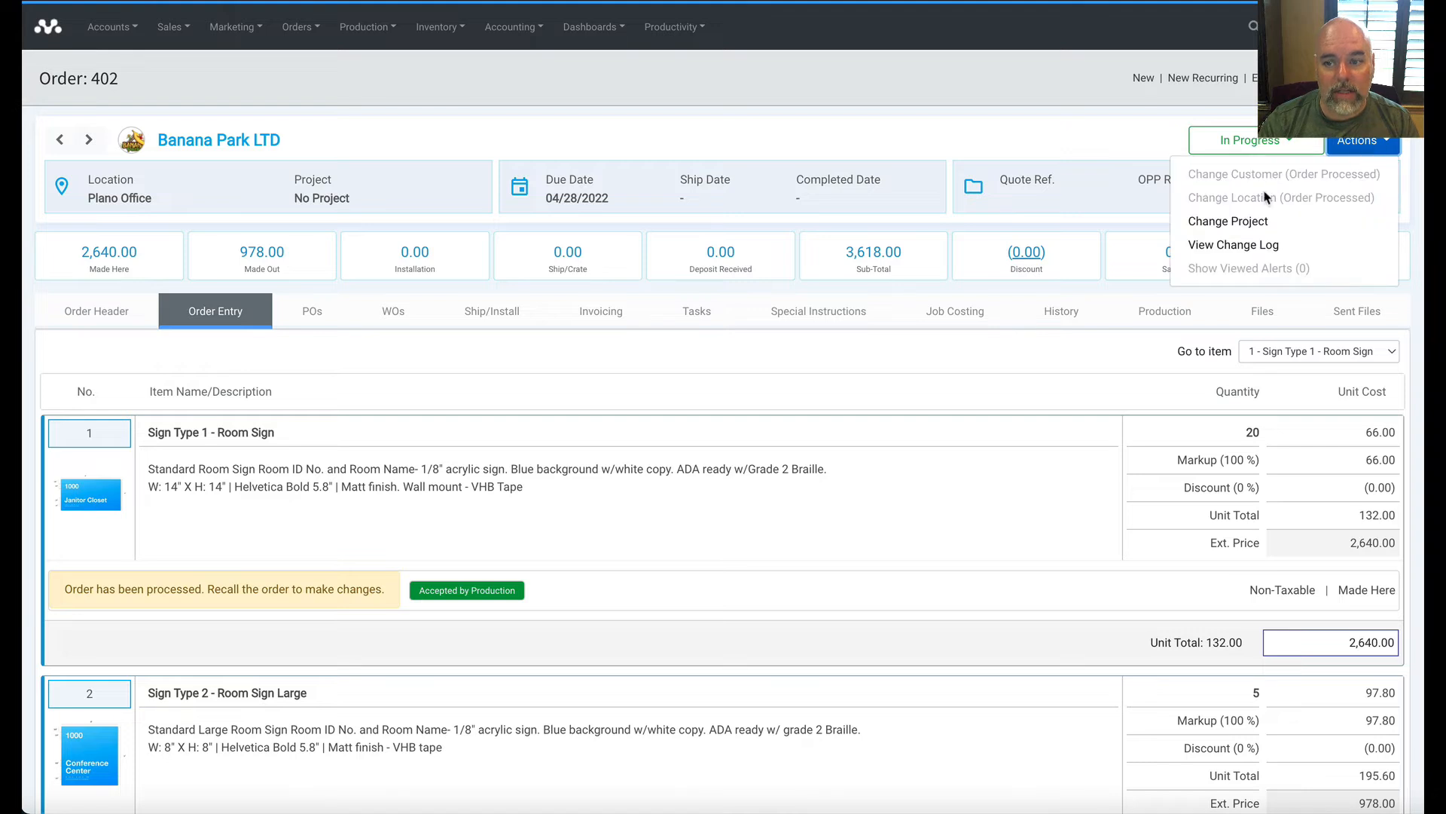
{"action": "left_click", "coordinate": [1273, 247]}
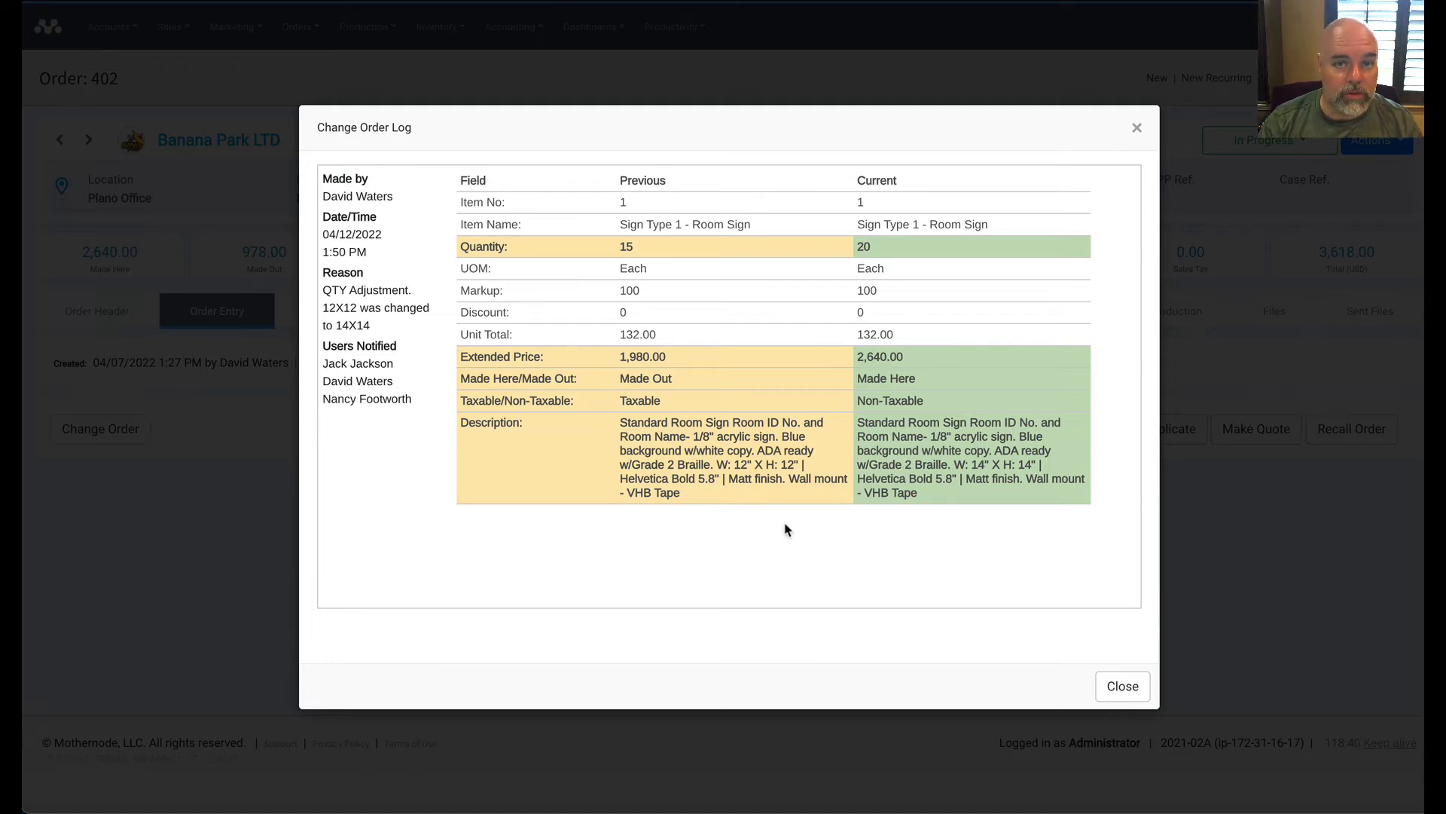
{"action": "left_click", "coordinate": [1136, 127]}
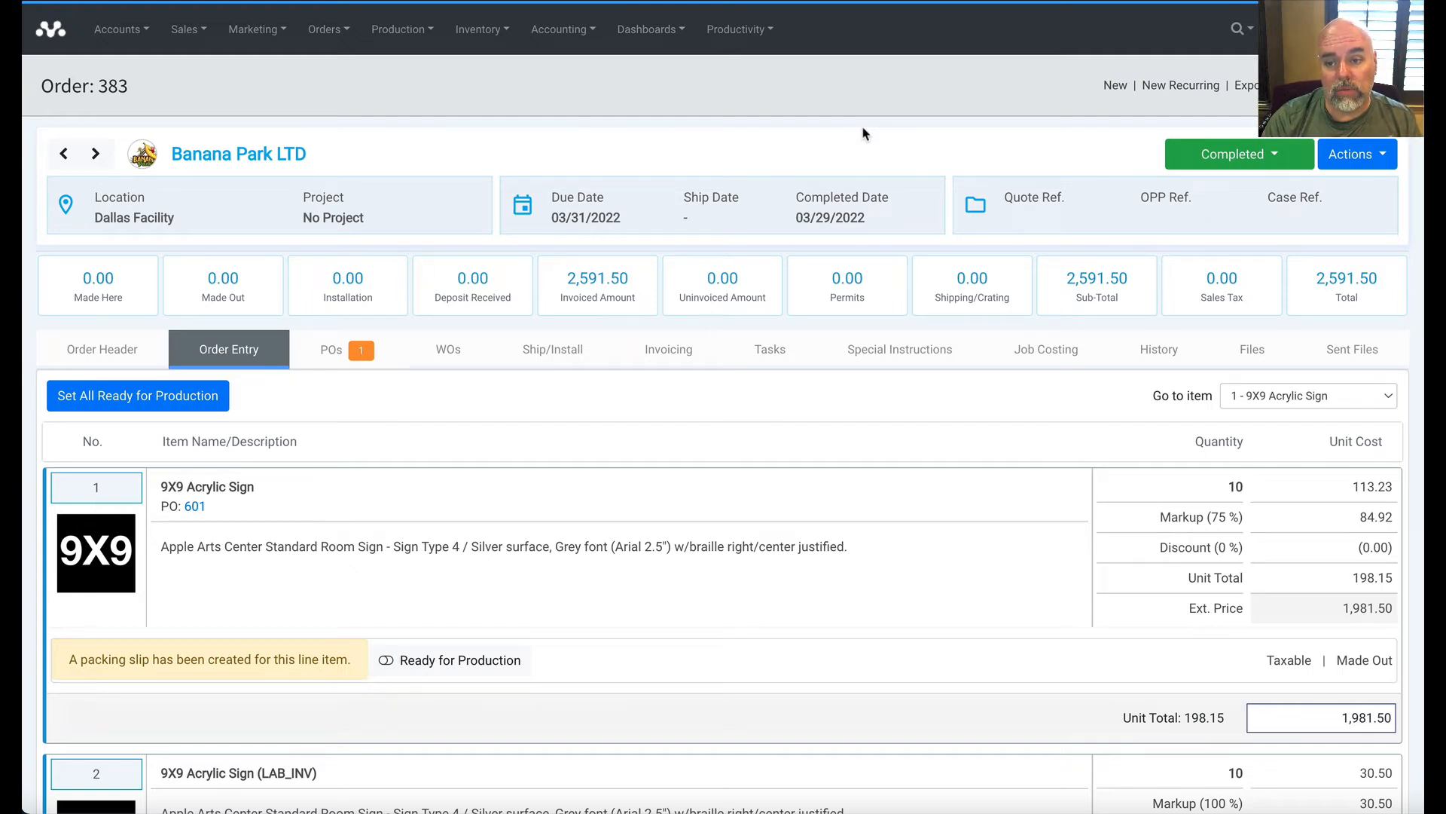
Try to change the completed order's status to In Progress.
{"action": "left_click", "coordinate": [1193, 154]}
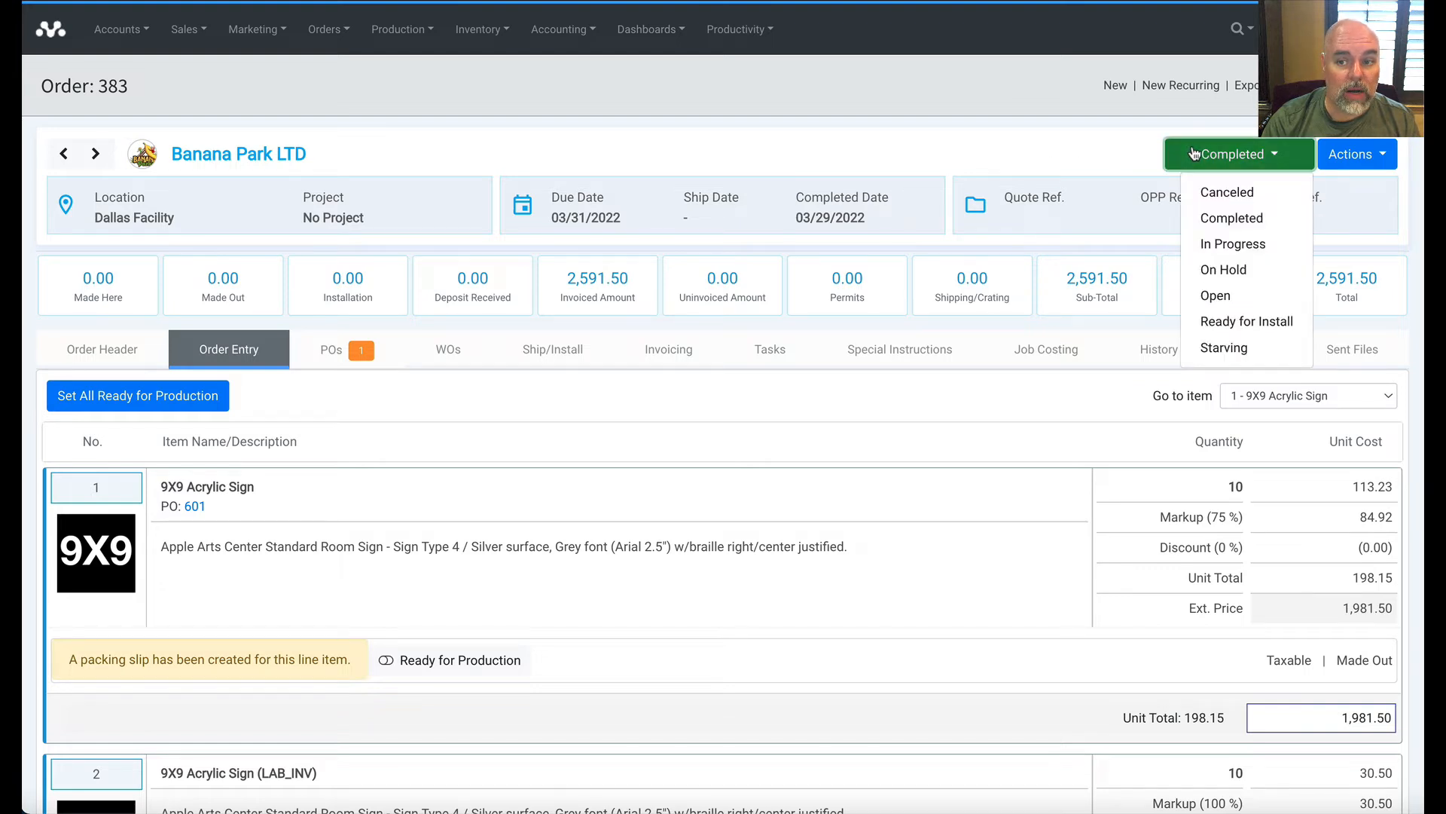
{"action": "left_click", "coordinate": [1208, 242]}
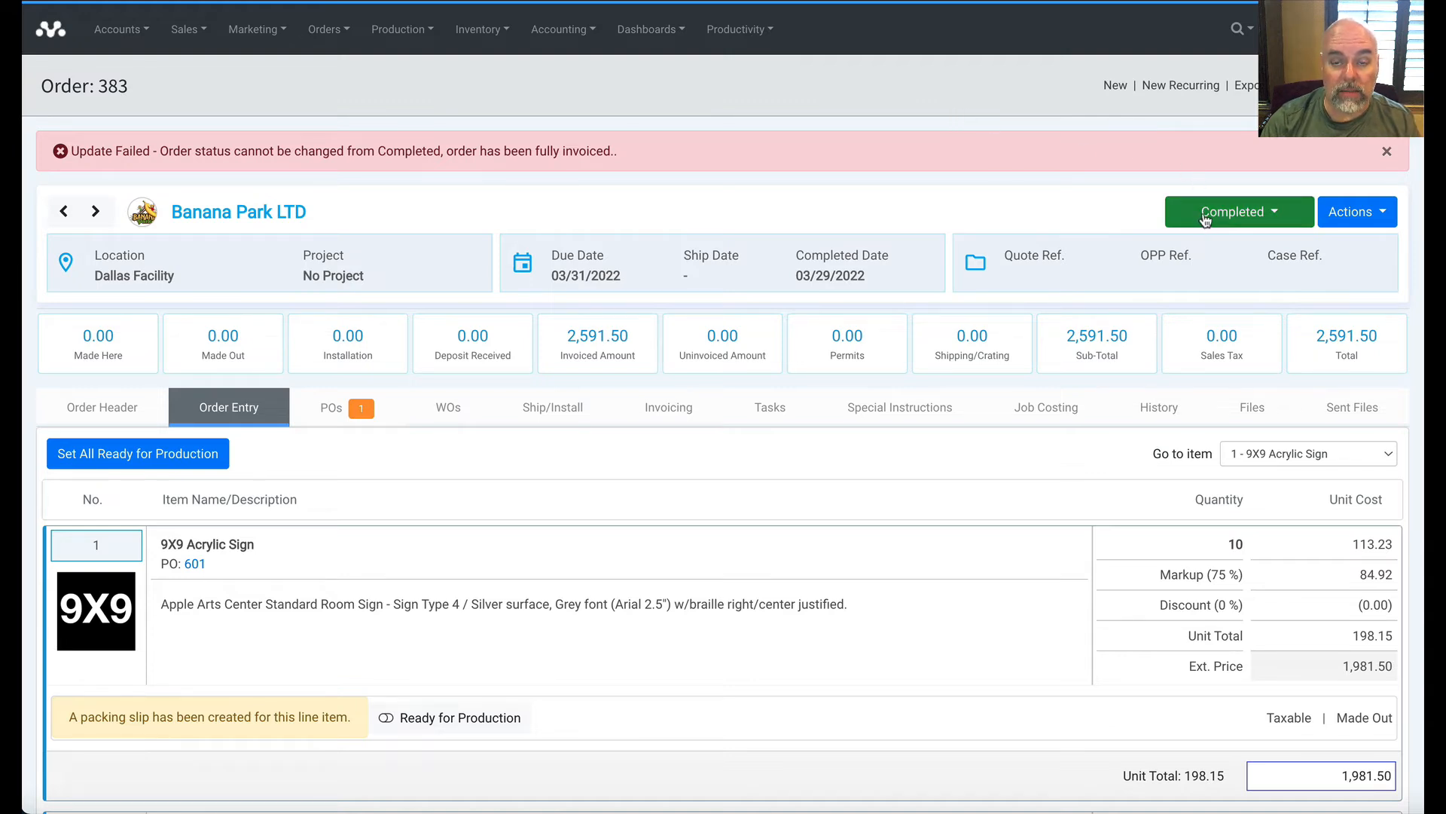
Start a change on the completed order and add a FreeForm line item named "Sample Change".
{"action": "scroll", "coordinate": [769, 300], "scroll_direction": "down", "scroll_amount": 10}
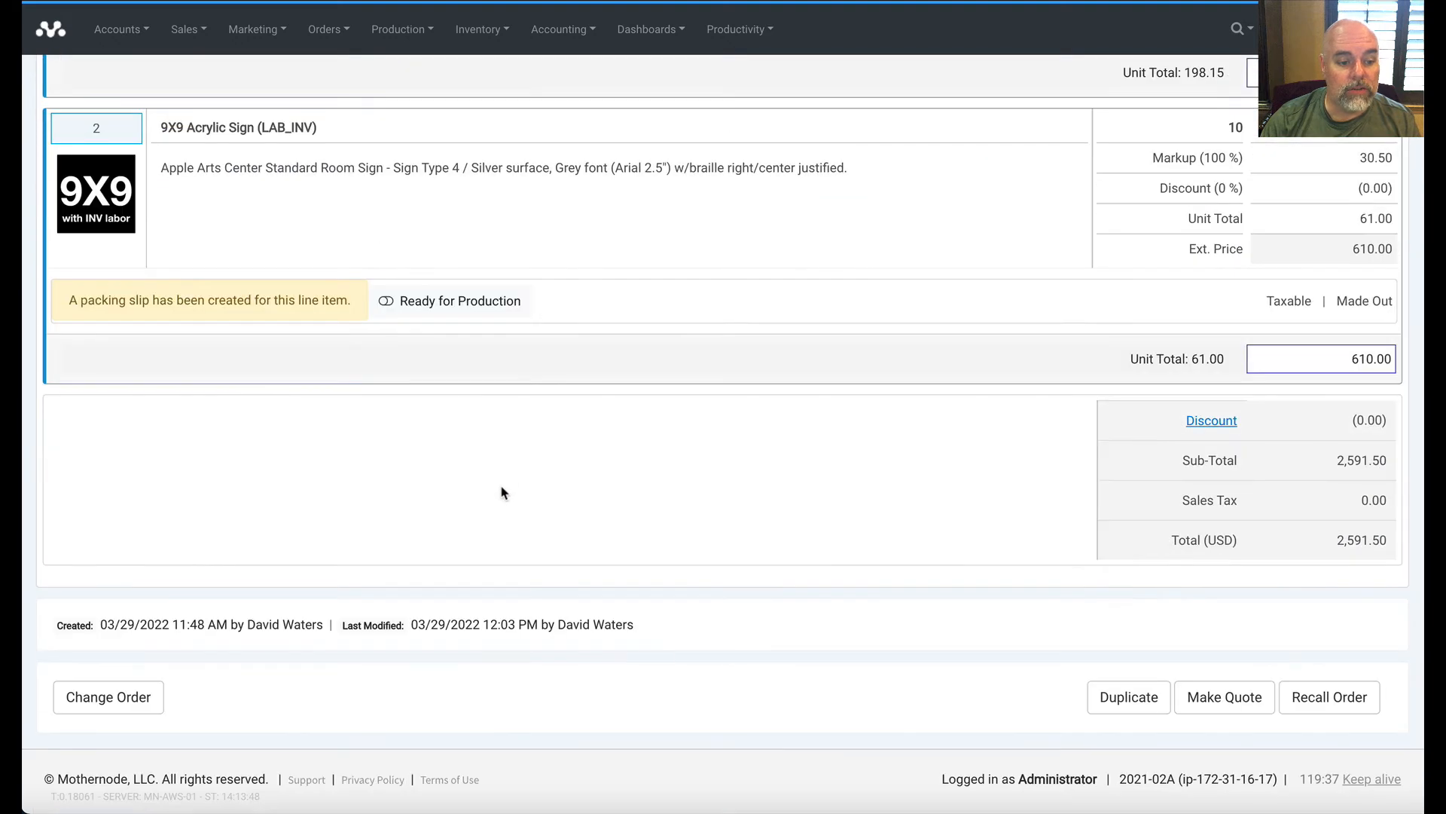
{"action": "left_click", "coordinate": [136, 695]}
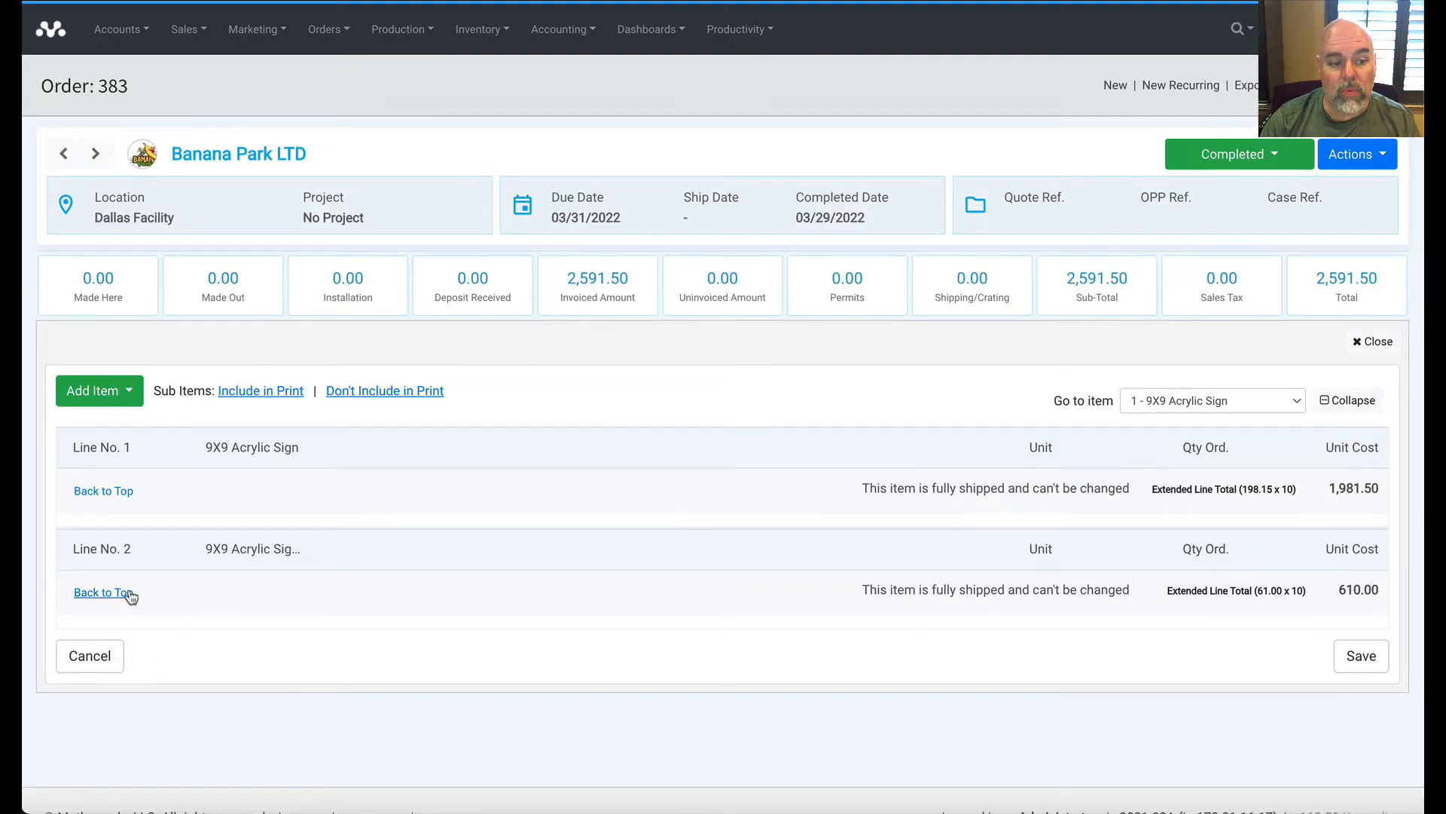
{"action": "left_click", "coordinate": [114, 399]}
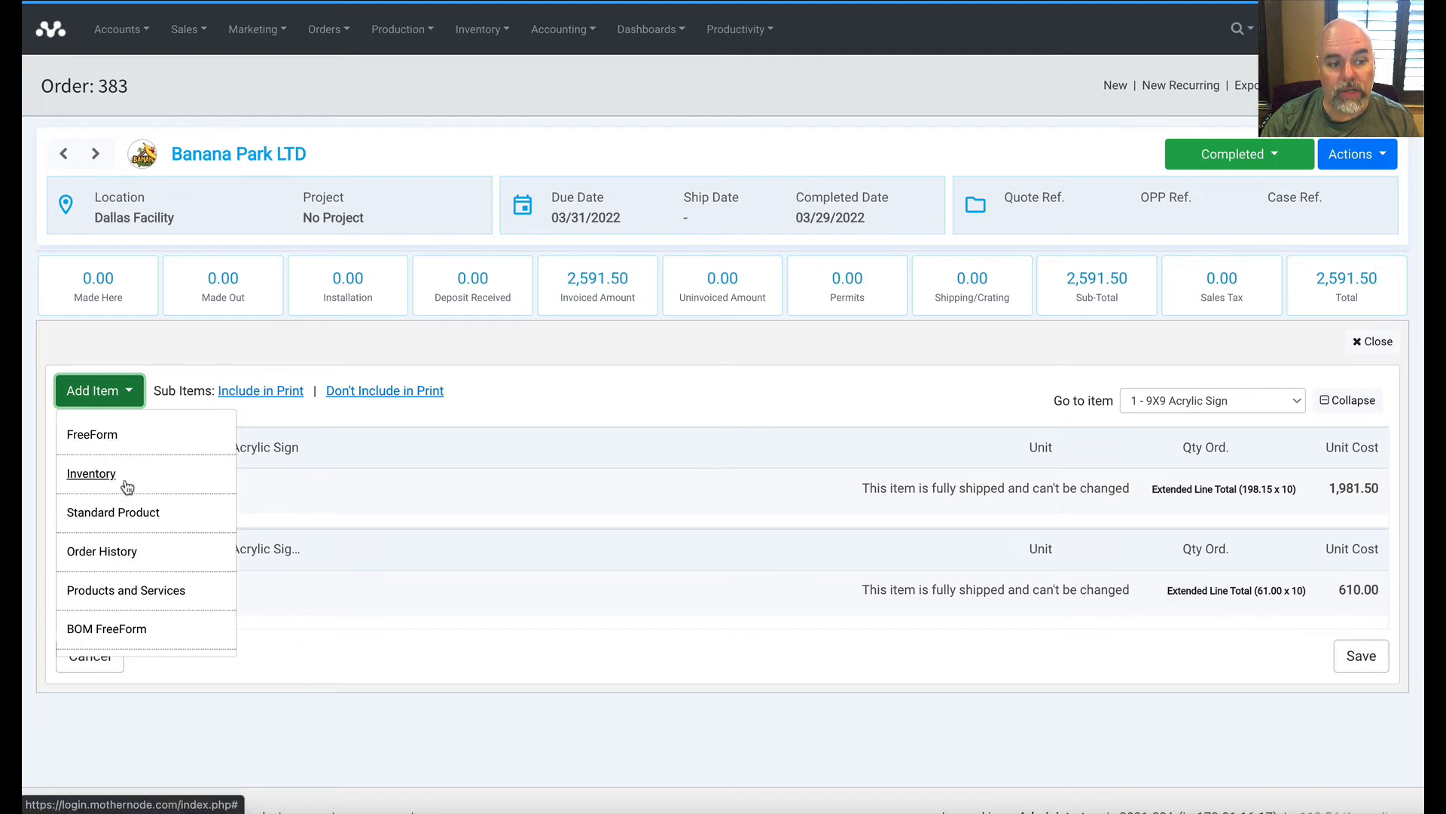
{"action": "left_click", "coordinate": [116, 435]}
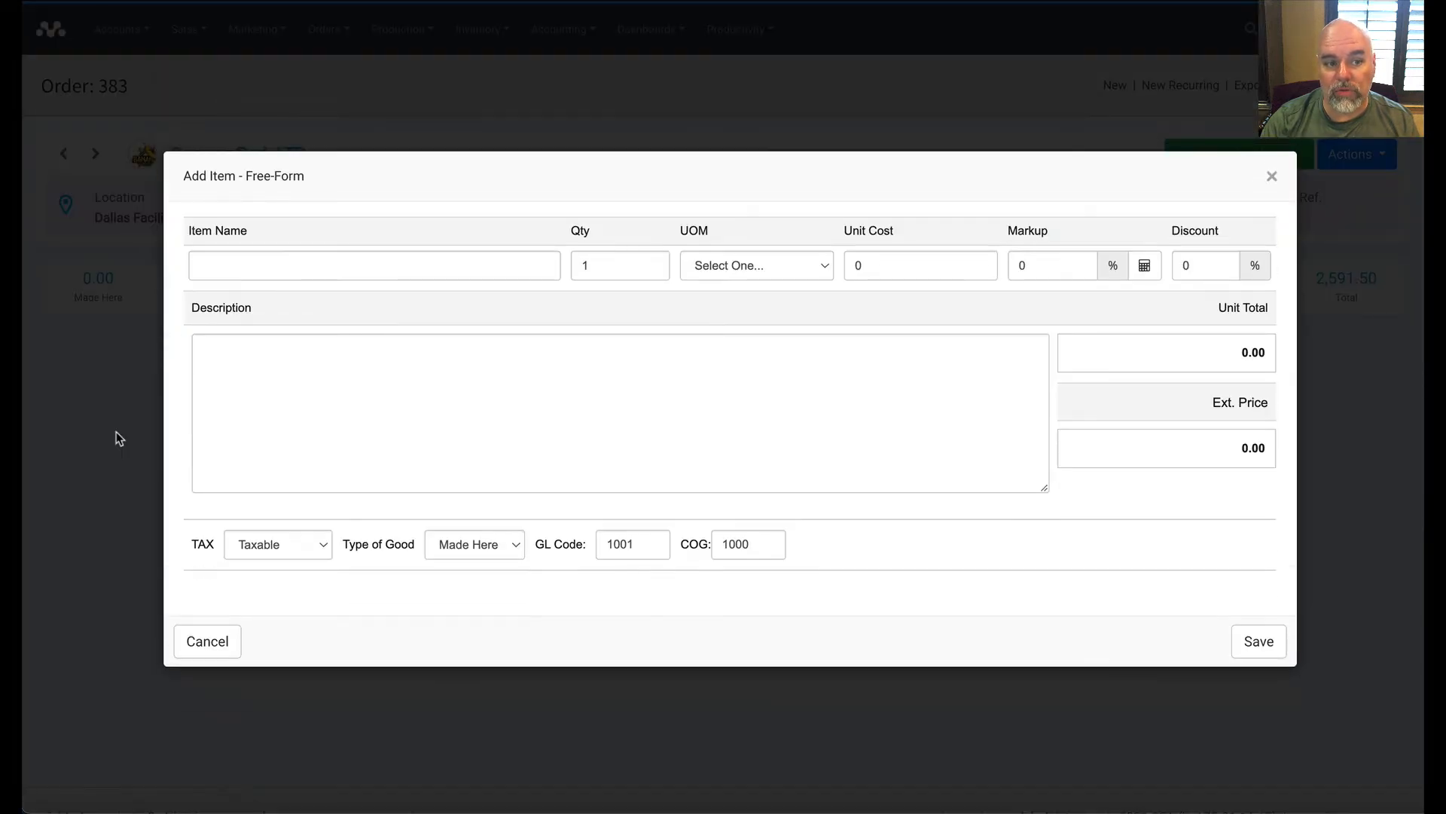
{"action": "left_click", "coordinate": [317, 267]}
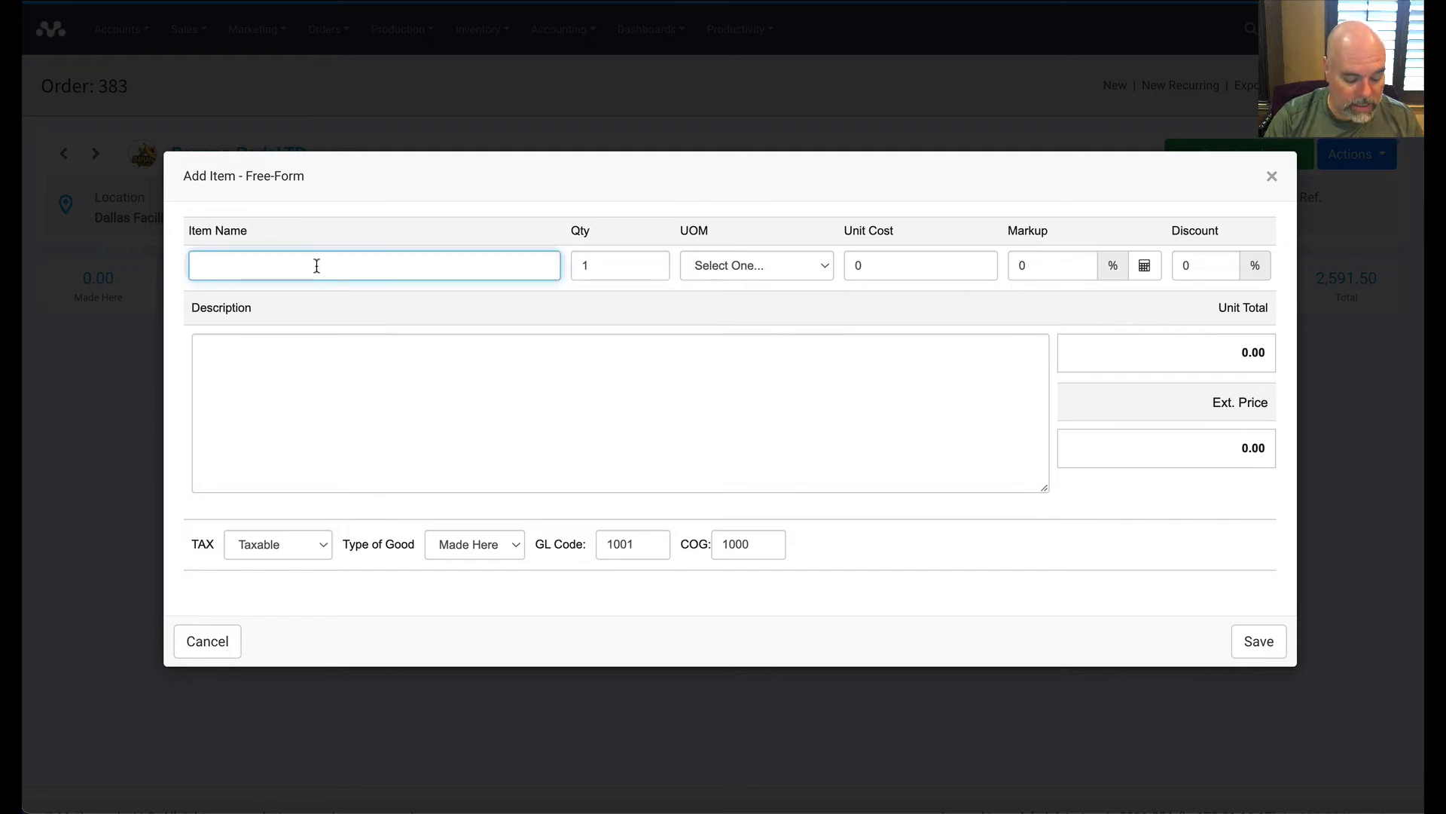
{"action": "type", "text": "Sample C"}
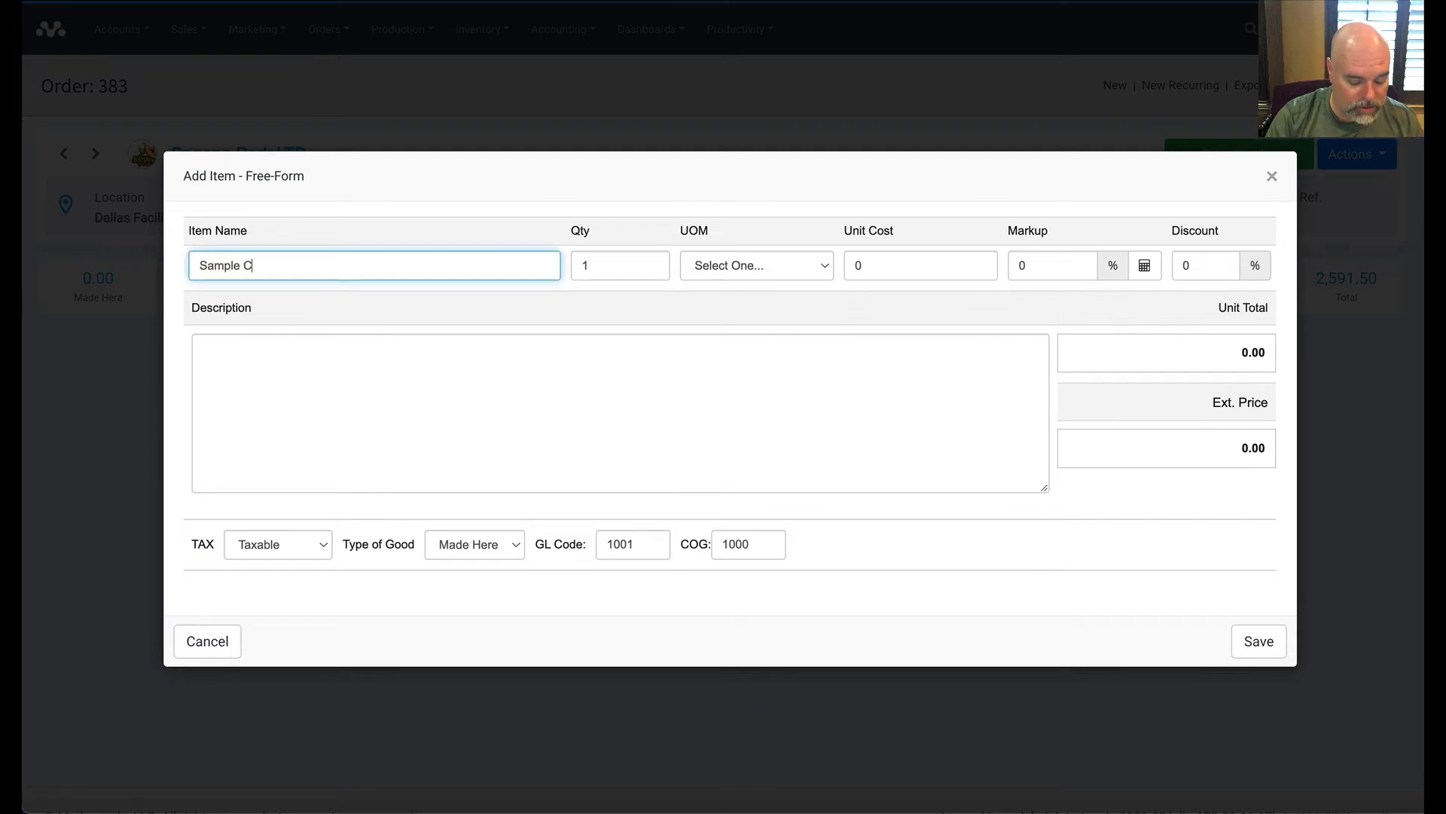
{"action": "type", "text": "hange"}
Describe the new item as "Adding New PO" plus the purchase order number, set its unit cost to 451 and save it.
{"action": "left_click", "coordinate": [302, 351]}
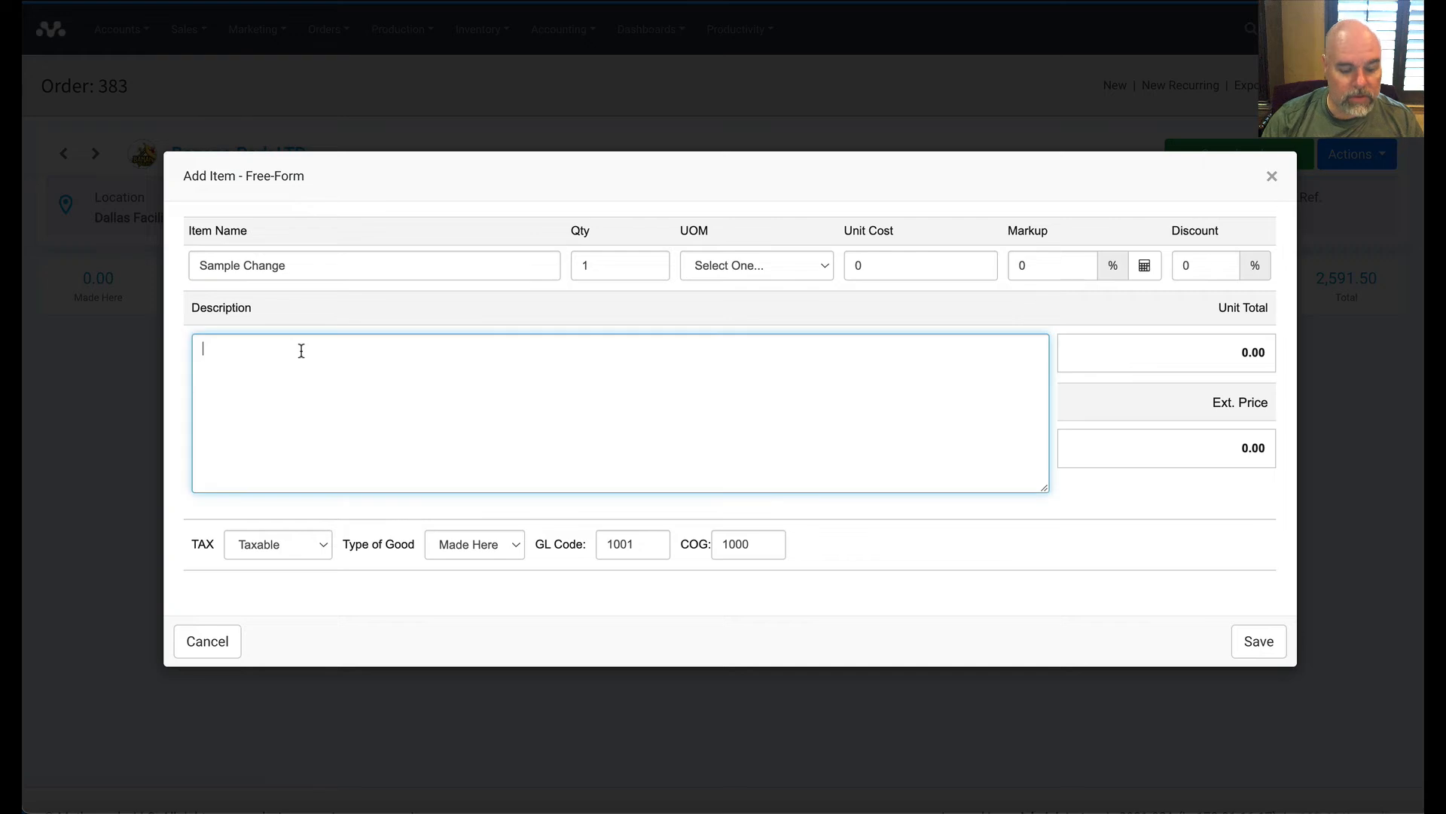
{"action": "type", "text": "Adding New "}
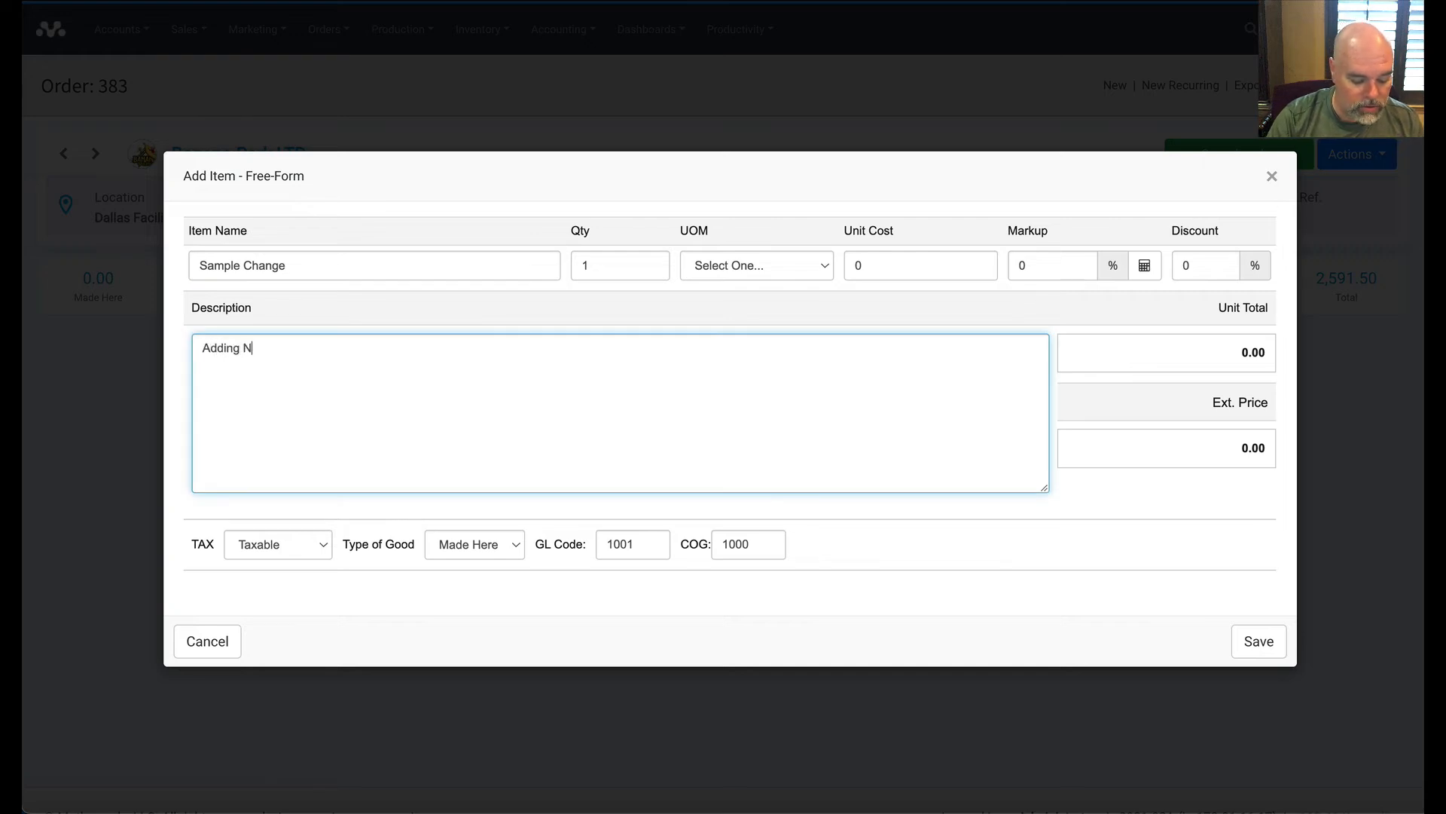
{"action": "type", "text": "PO"}
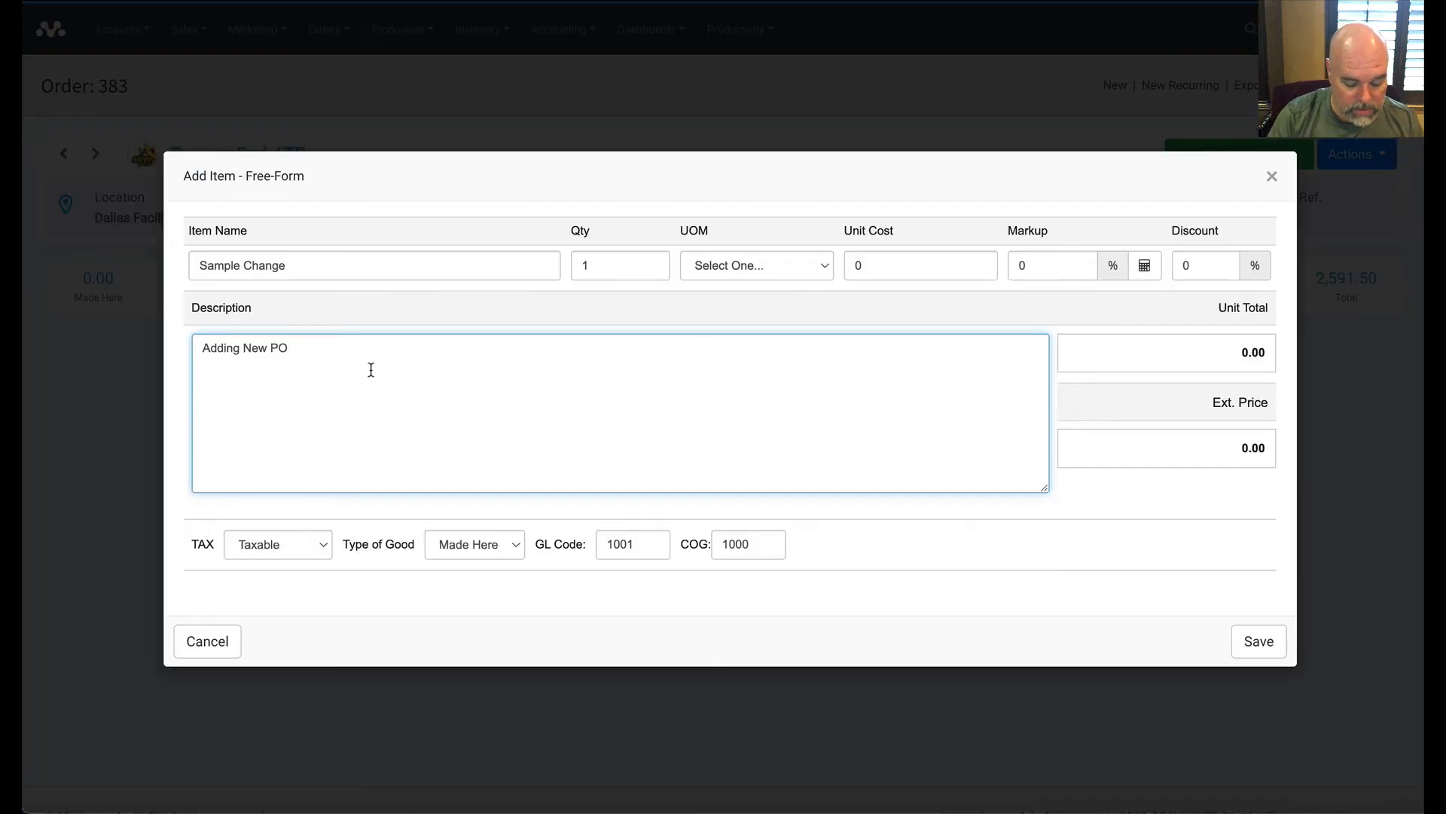
{"action": "type", "text": "609"}
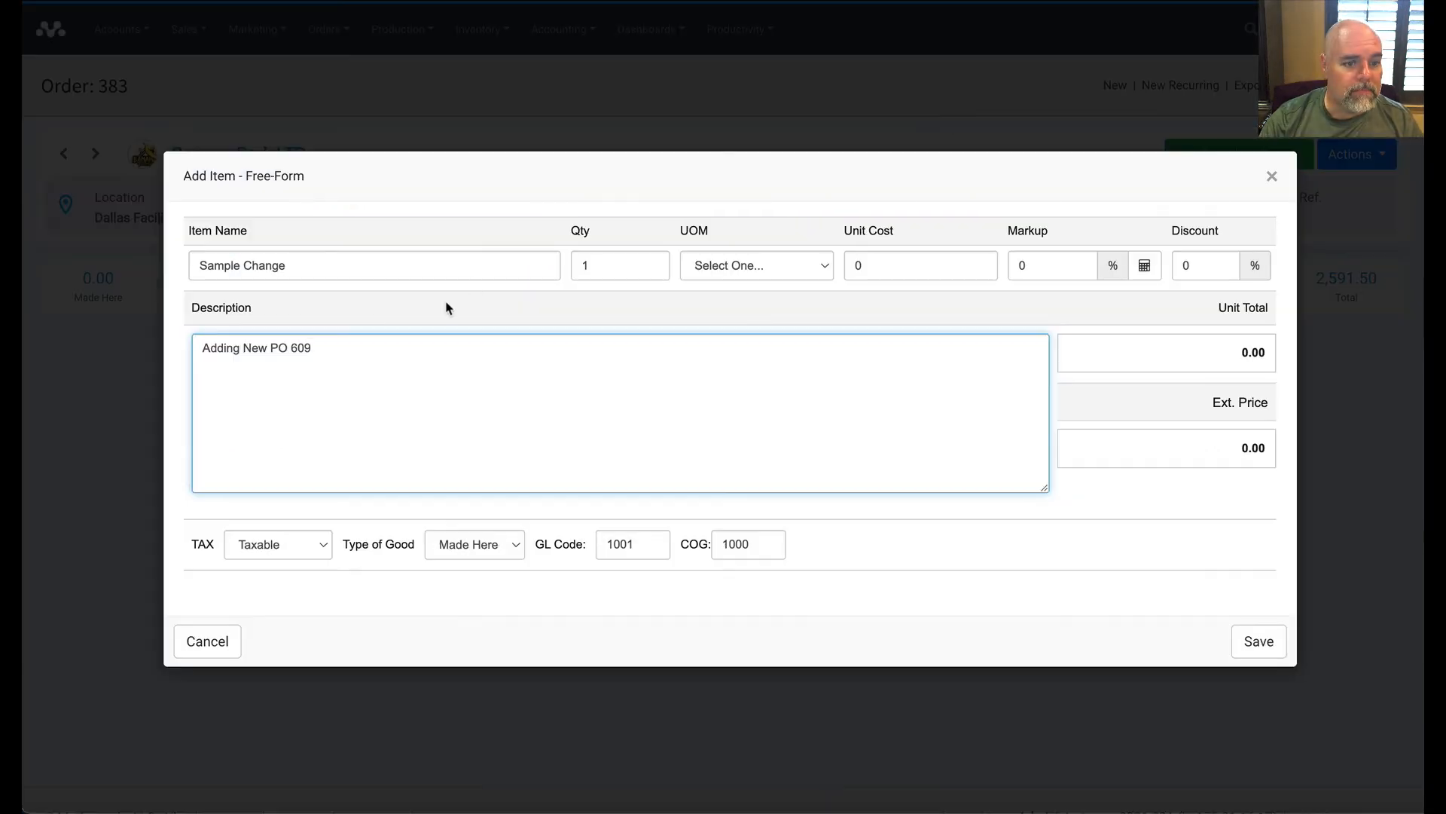
{"action": "left_click", "coordinate": [897, 261]}
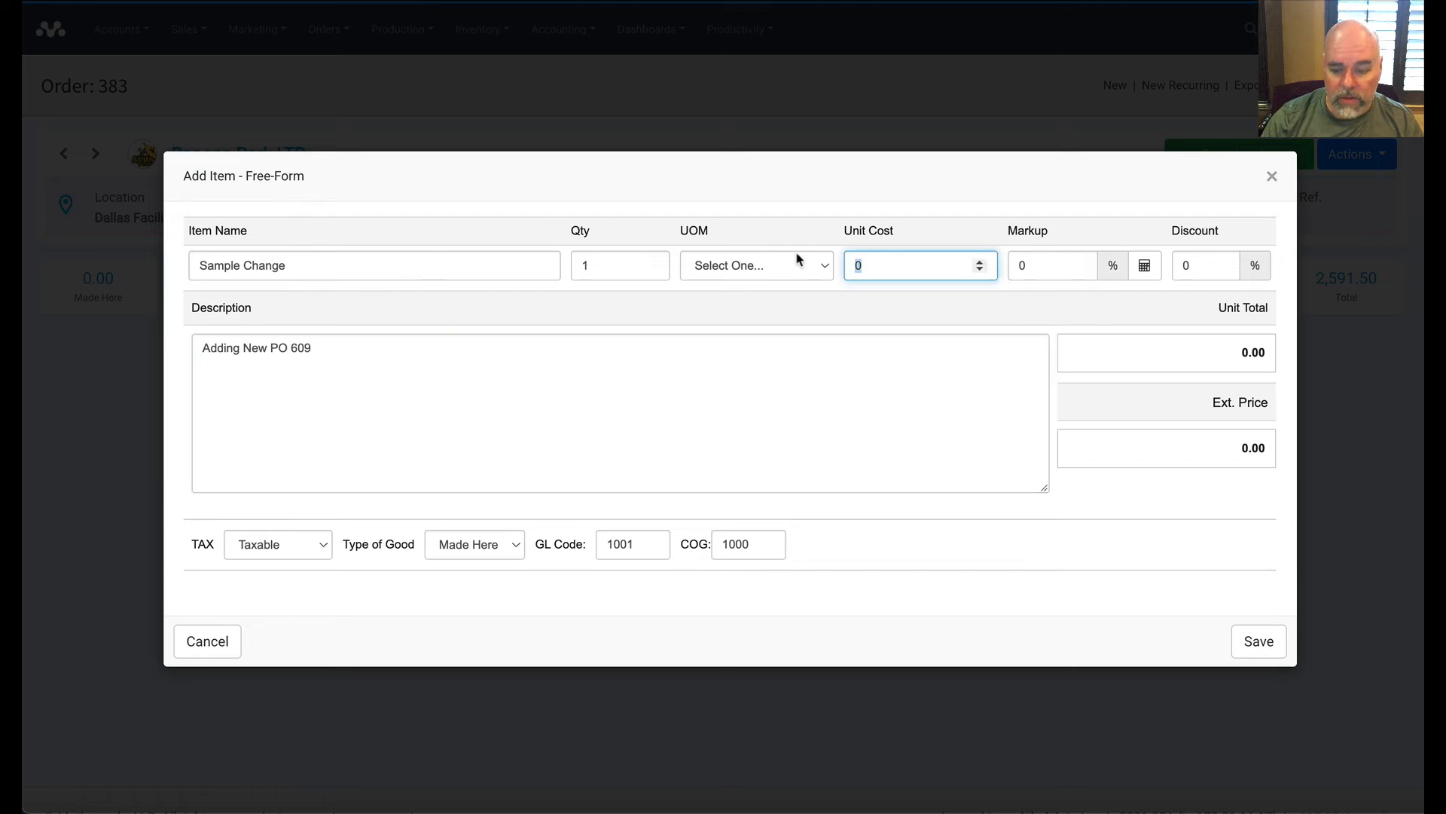
{"action": "type", "text": "451"}
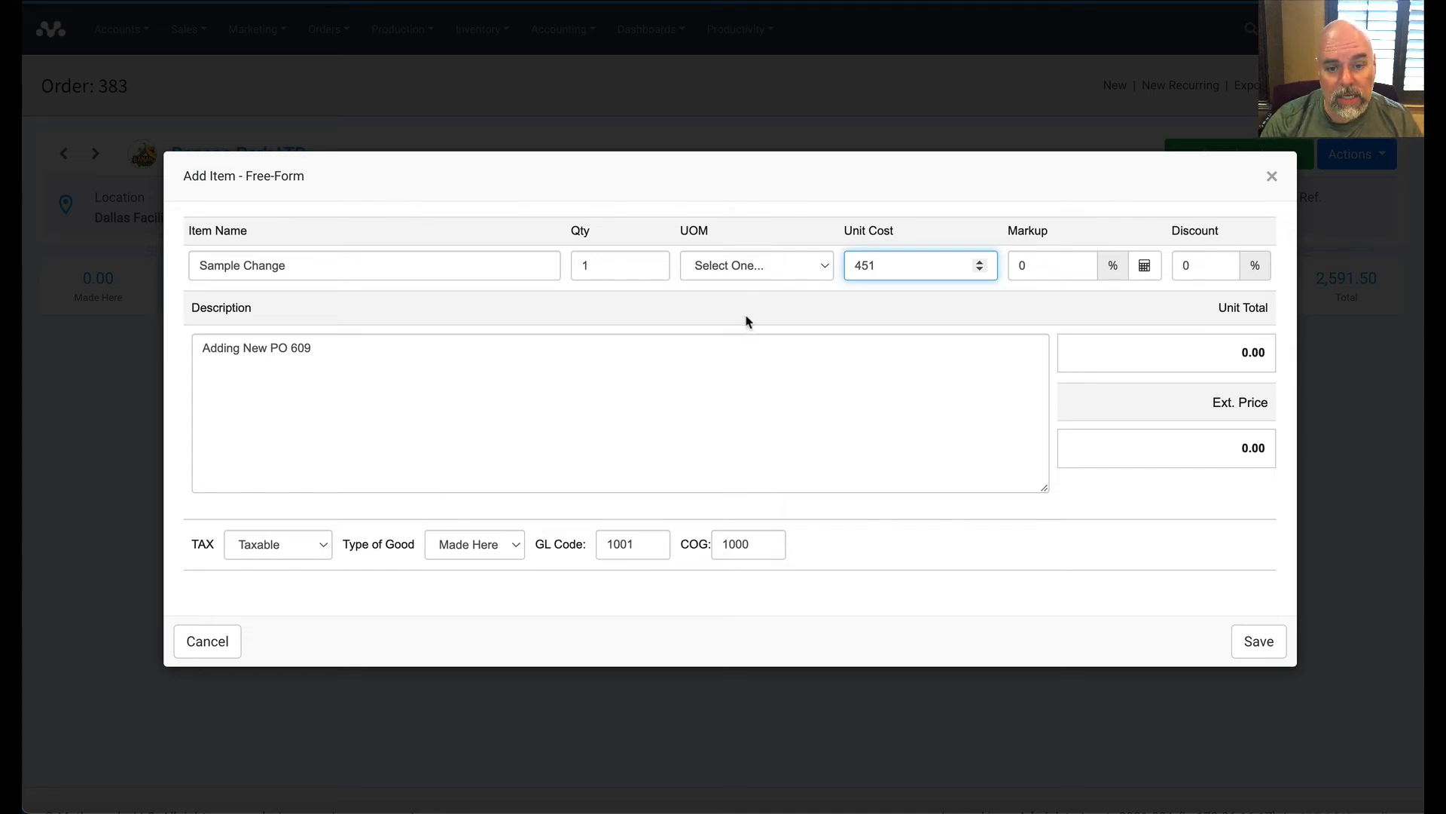
{"action": "left_click", "coordinate": [1255, 640]}
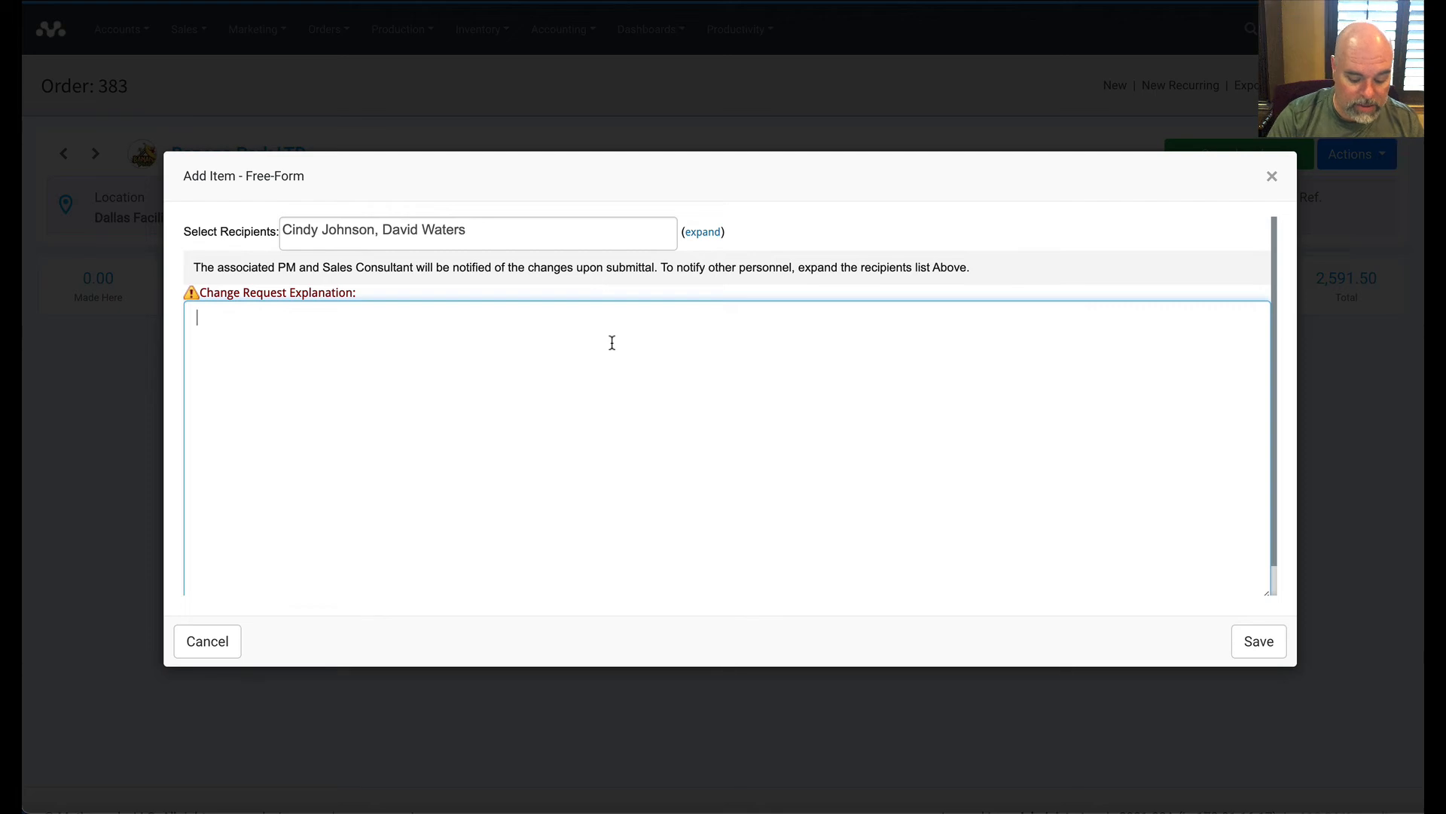
Enter the change request explanation "Adding PO" with the purchase order number, and add two more staff members as recipients.
{"action": "type", "text": "Adding PO "}
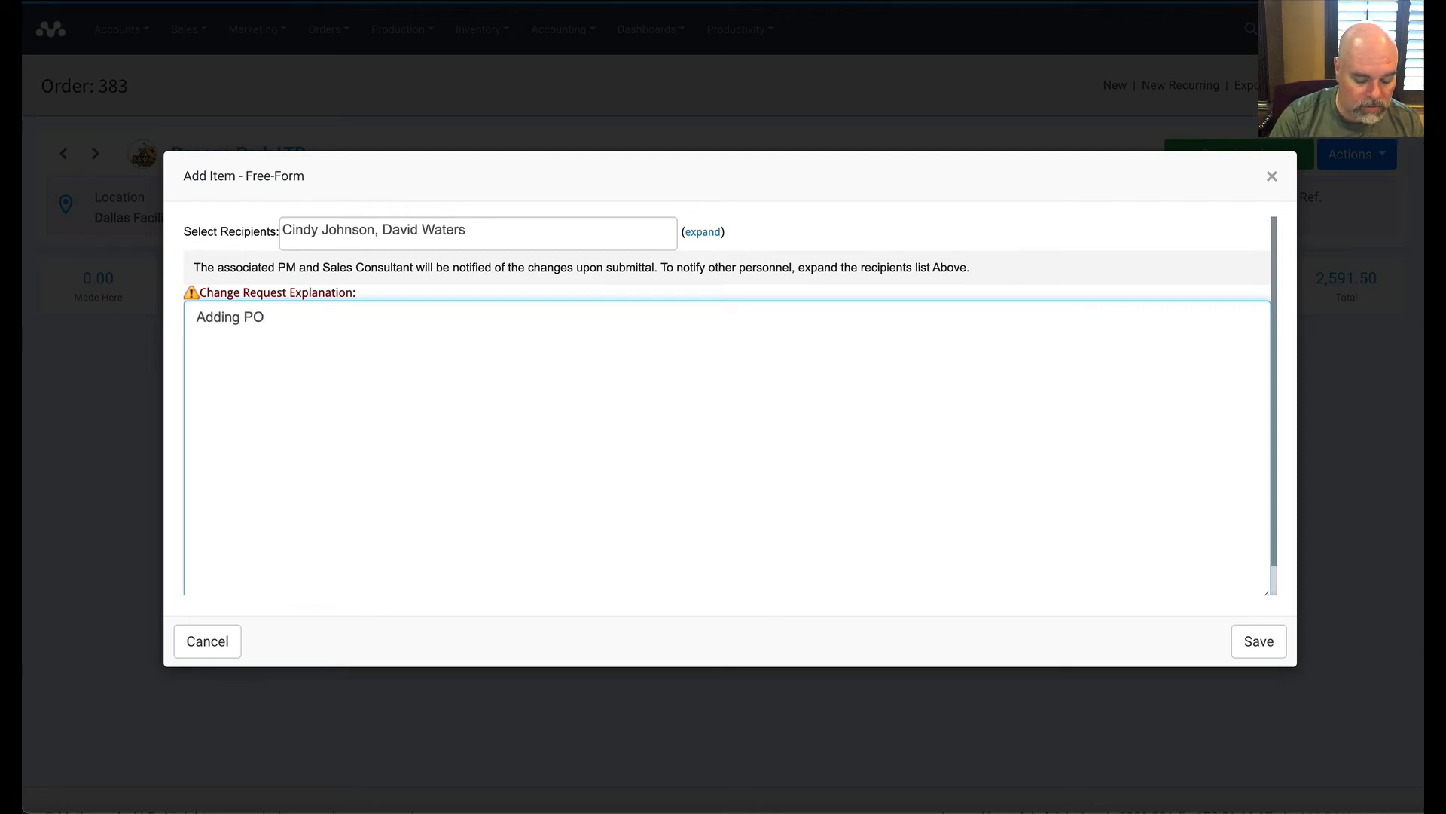
{"action": "type", "text": "609"}
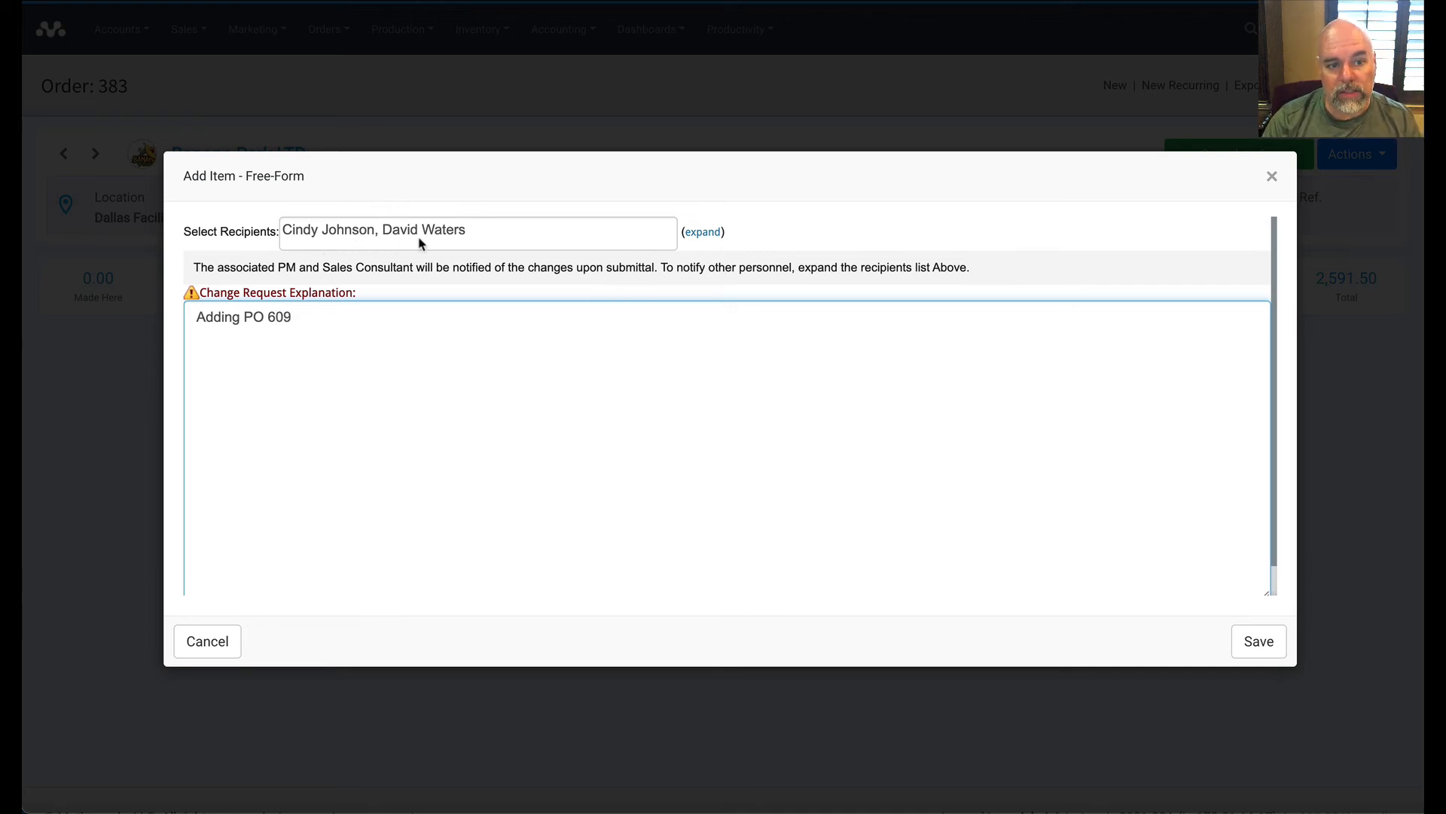
{"action": "left_click", "coordinate": [692, 233]}
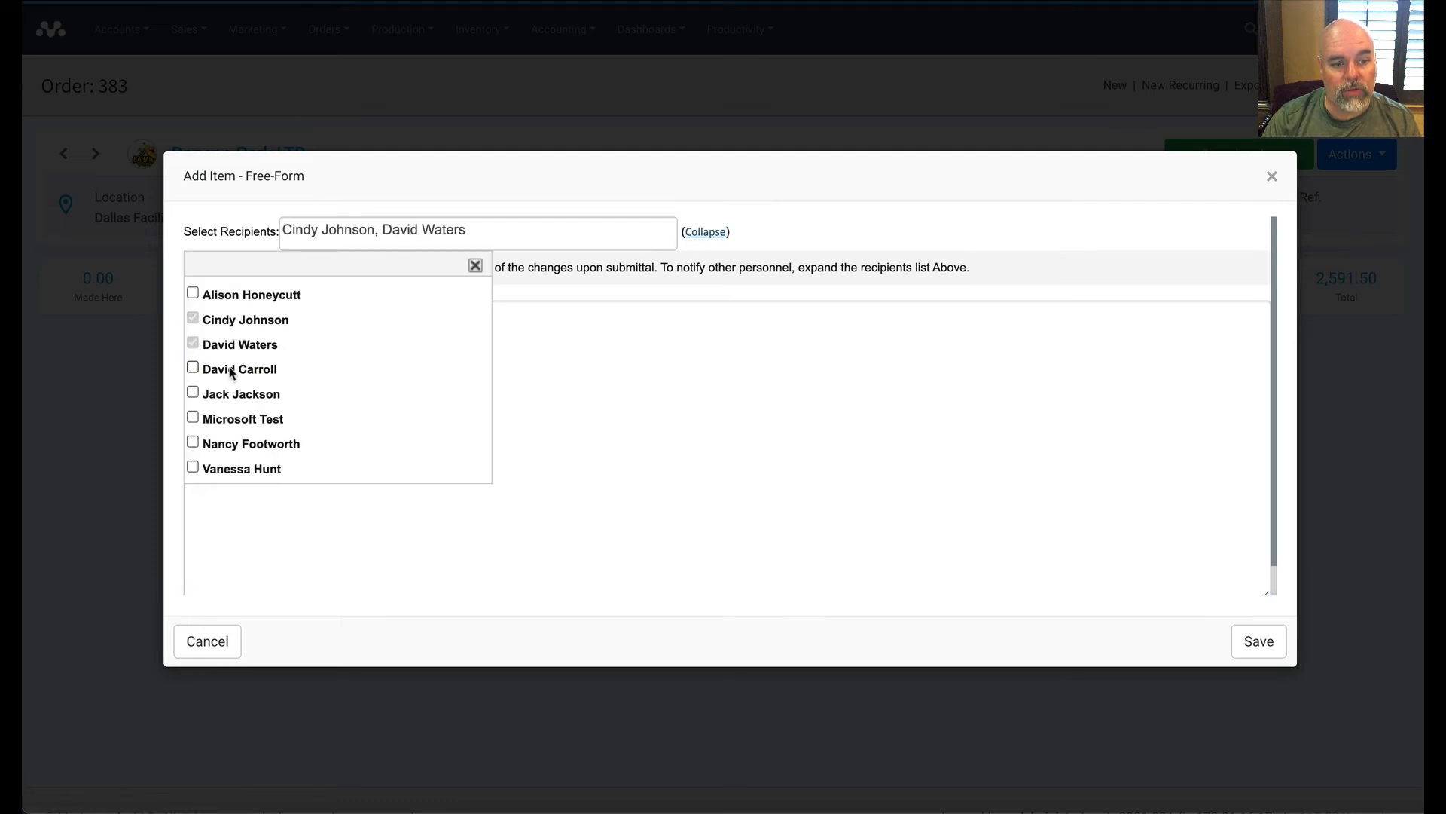
{"action": "left_click", "coordinate": [226, 393]}
{"action": "left_click", "coordinate": [233, 298]}
{"action": "left_click", "coordinate": [475, 266]}
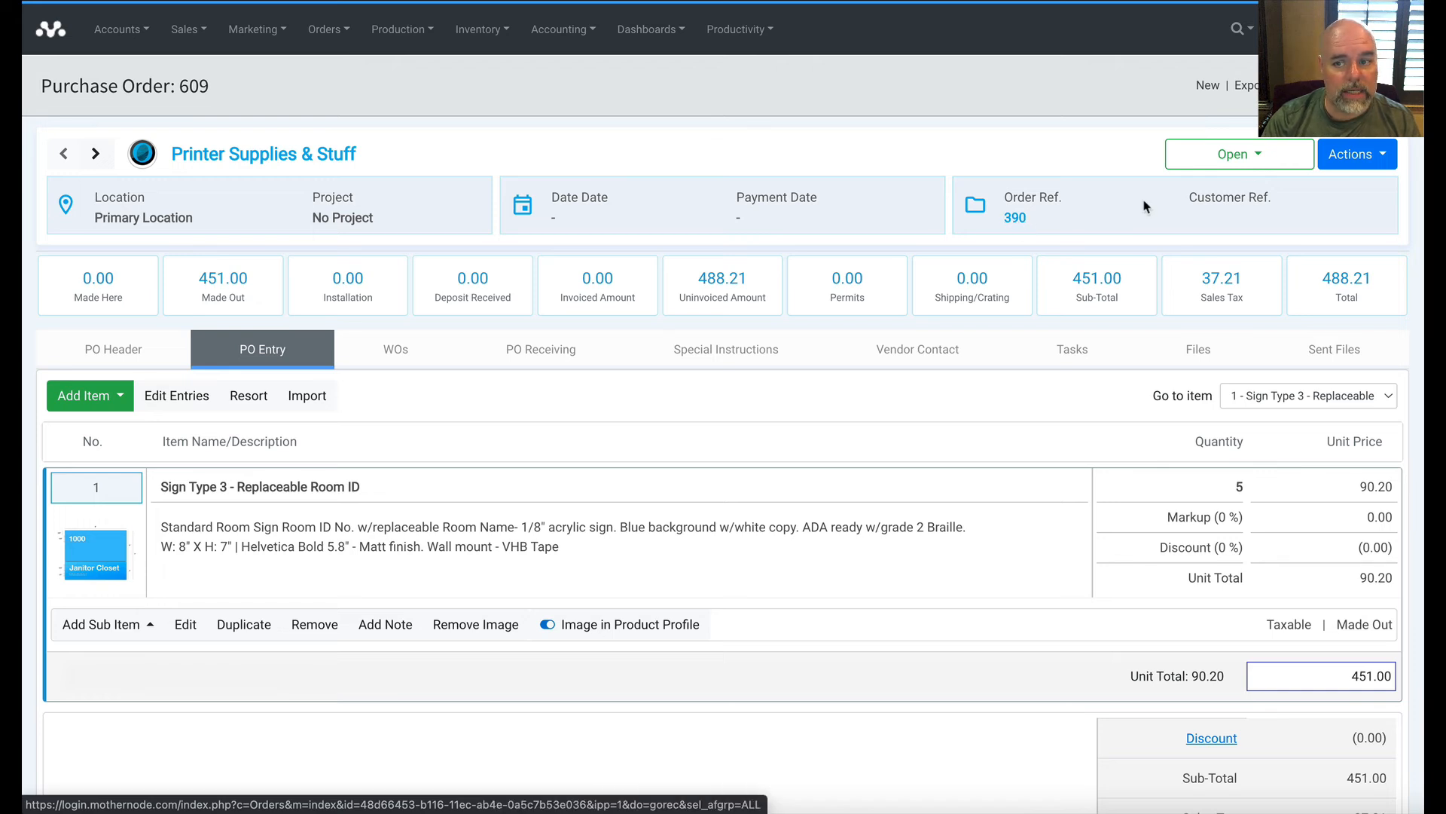
Change the Printer Supplies & Stuff purchase order's order reference to the number of the changed Banana Park LTD order.
{"action": "left_click", "coordinate": [1374, 160]}
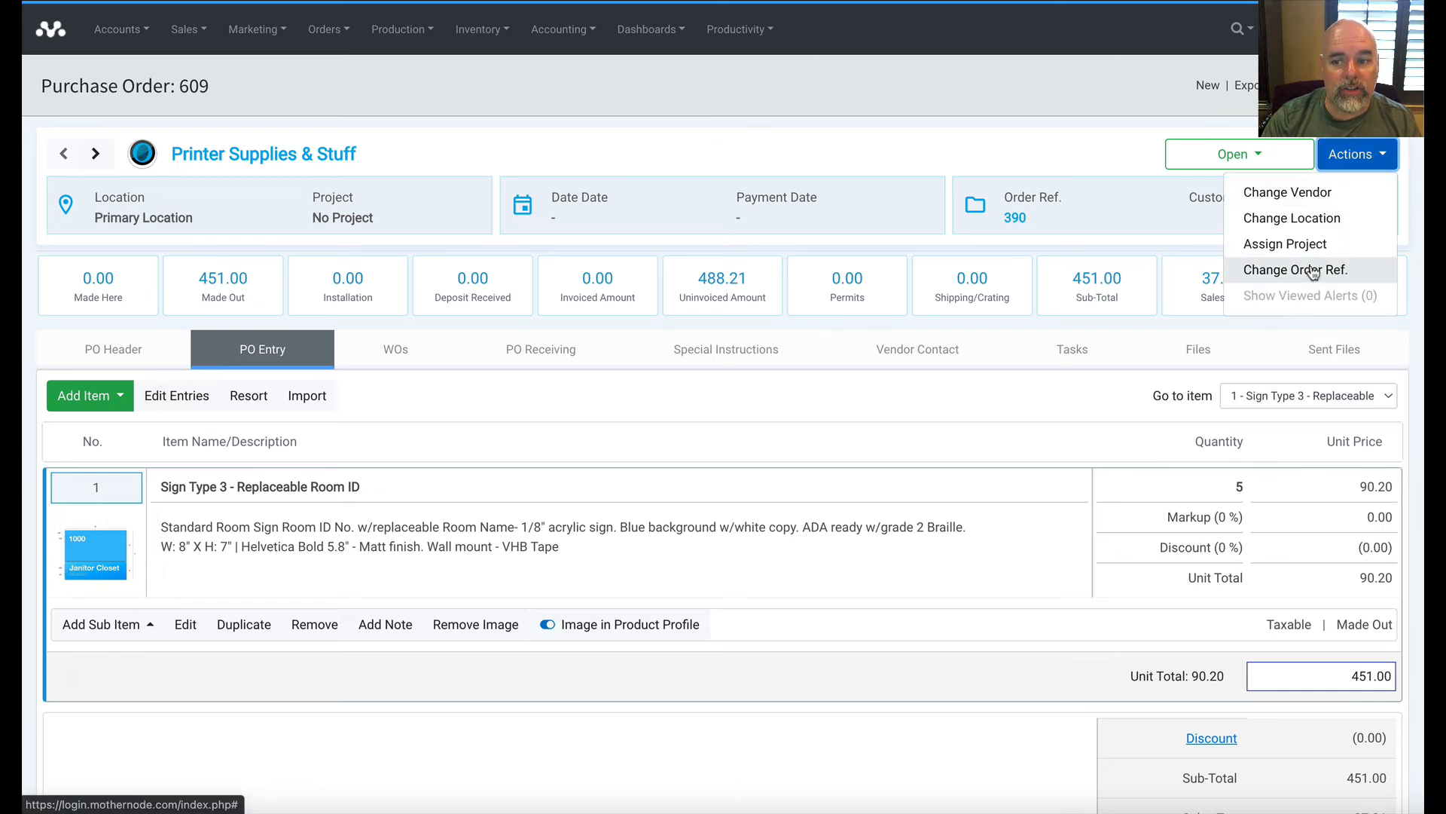
{"action": "left_click", "coordinate": [1310, 270]}
{"action": "left_click", "coordinate": [1218, 223]}
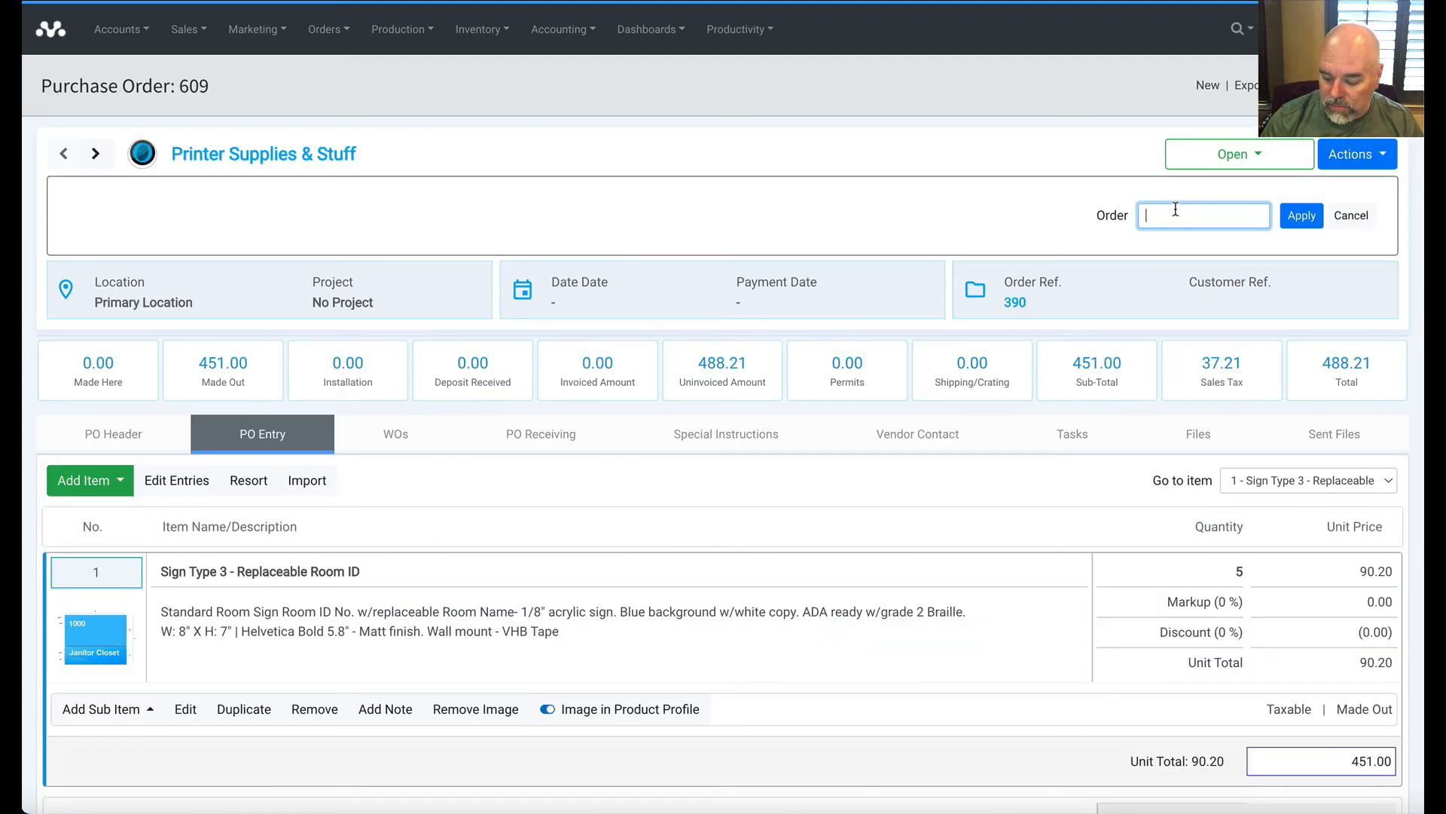
{"action": "type", "text": "383"}
{"action": "left_click", "coordinate": [1198, 265]}
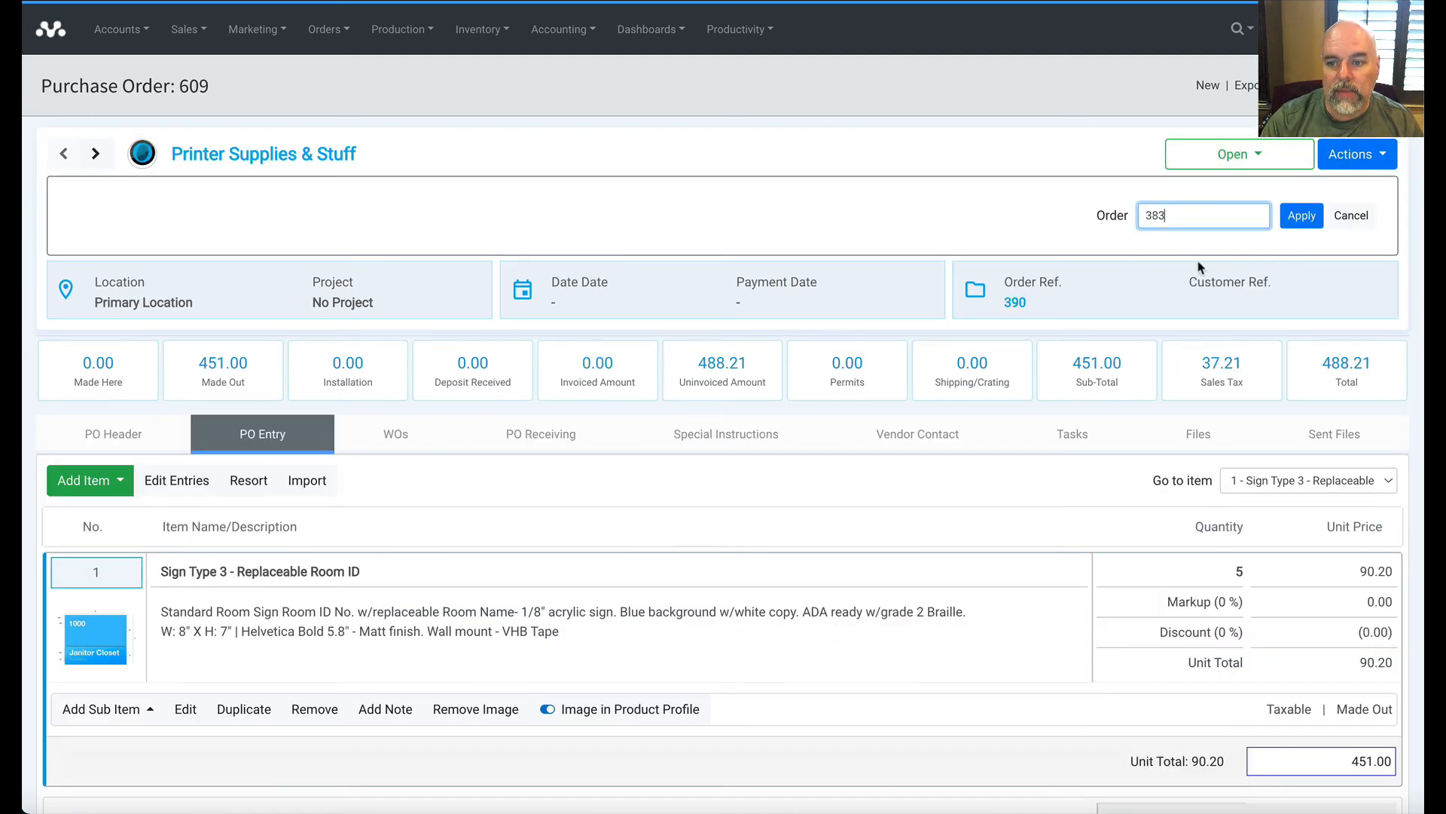
{"action": "left_click", "coordinate": [1308, 216]}
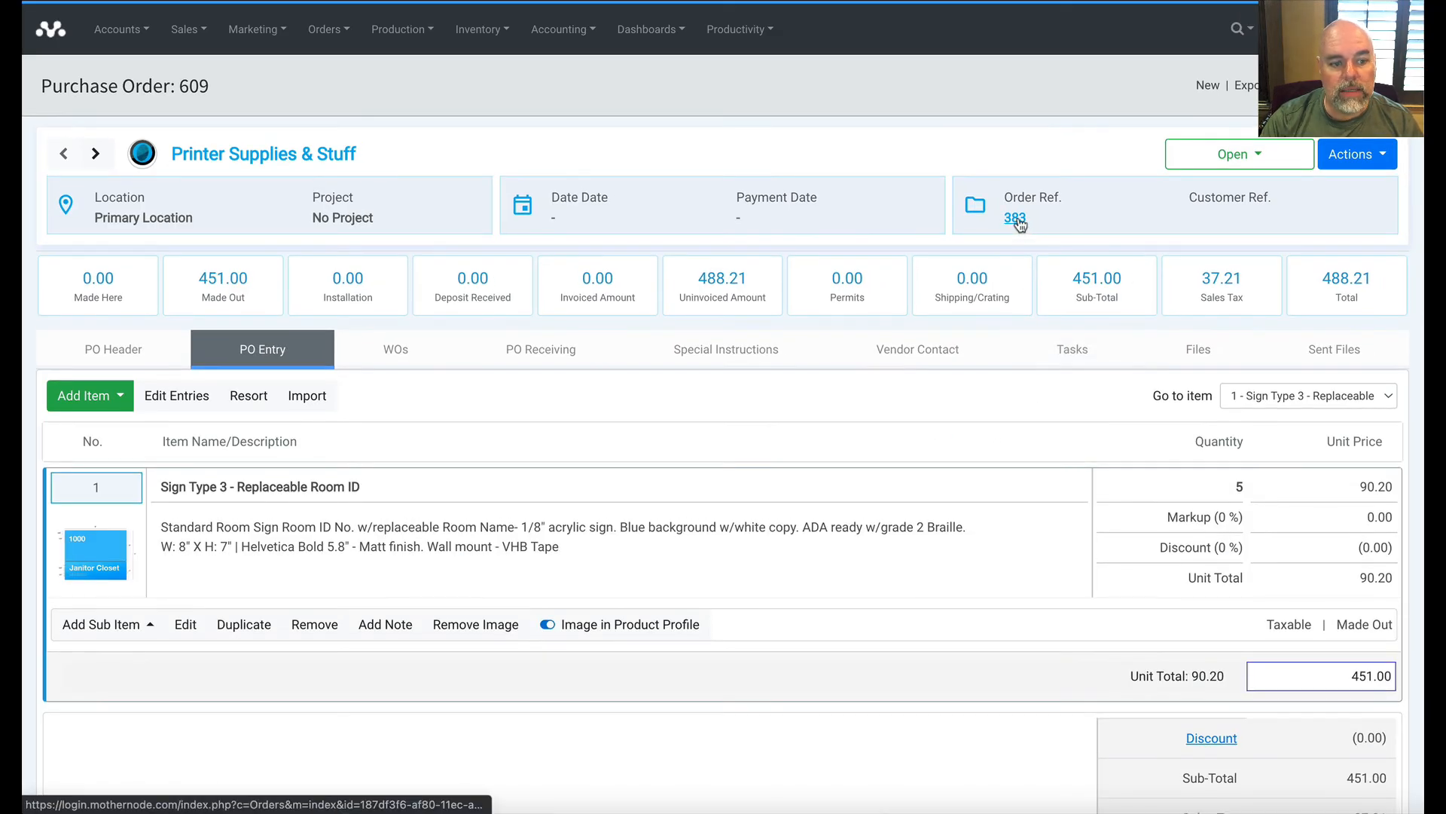
Open the referenced sales order and review the purchase orders linked to it.
{"action": "left_click", "coordinate": [1015, 218]}
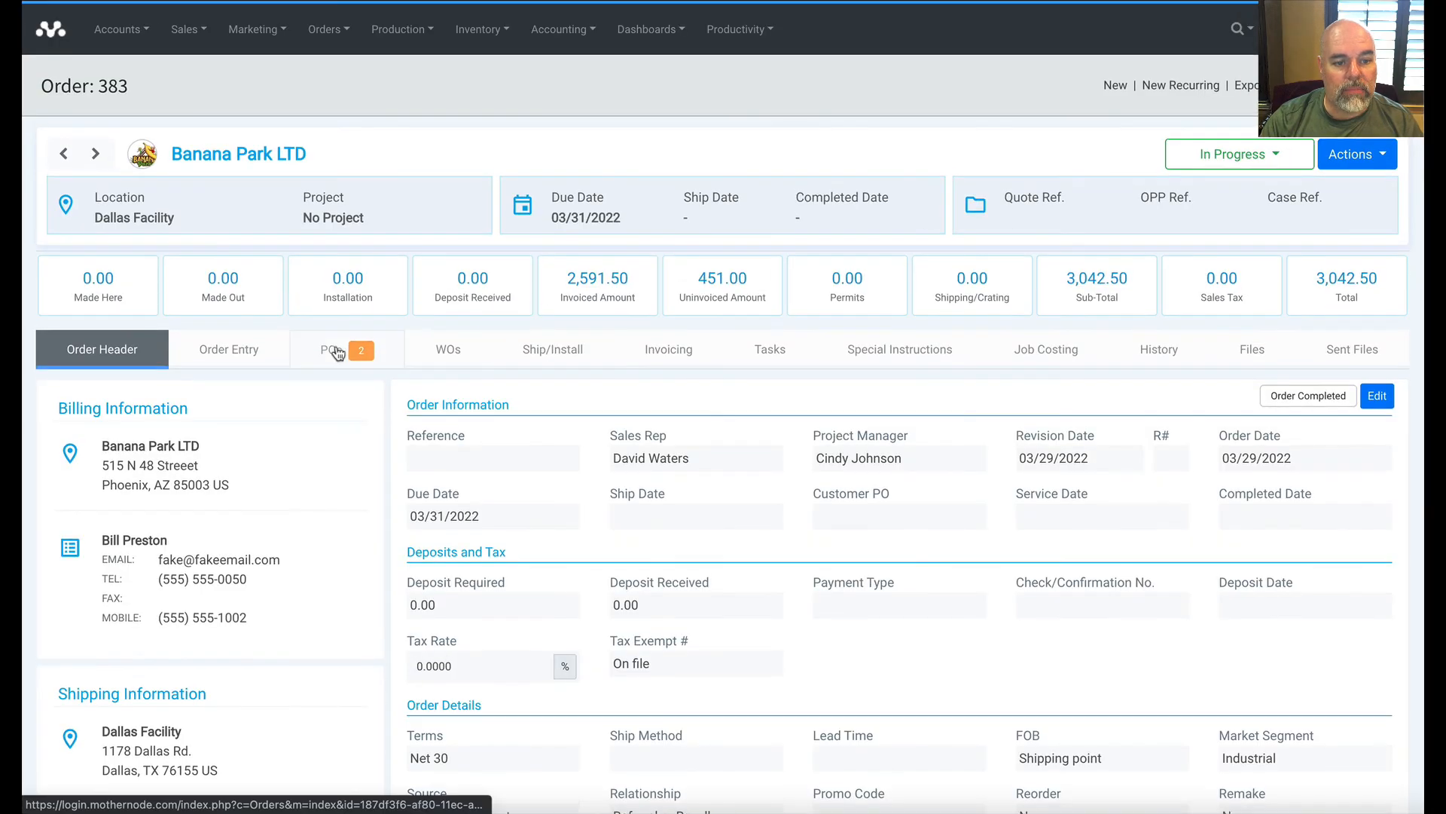
{"action": "left_click", "coordinate": [337, 352]}
{"action": "scroll", "coordinate": [378, 457], "scroll_direction": "down", "scroll_amount": 1}
{"action": "scroll", "coordinate": [379, 458], "scroll_direction": "down", "scroll_amount": 2}
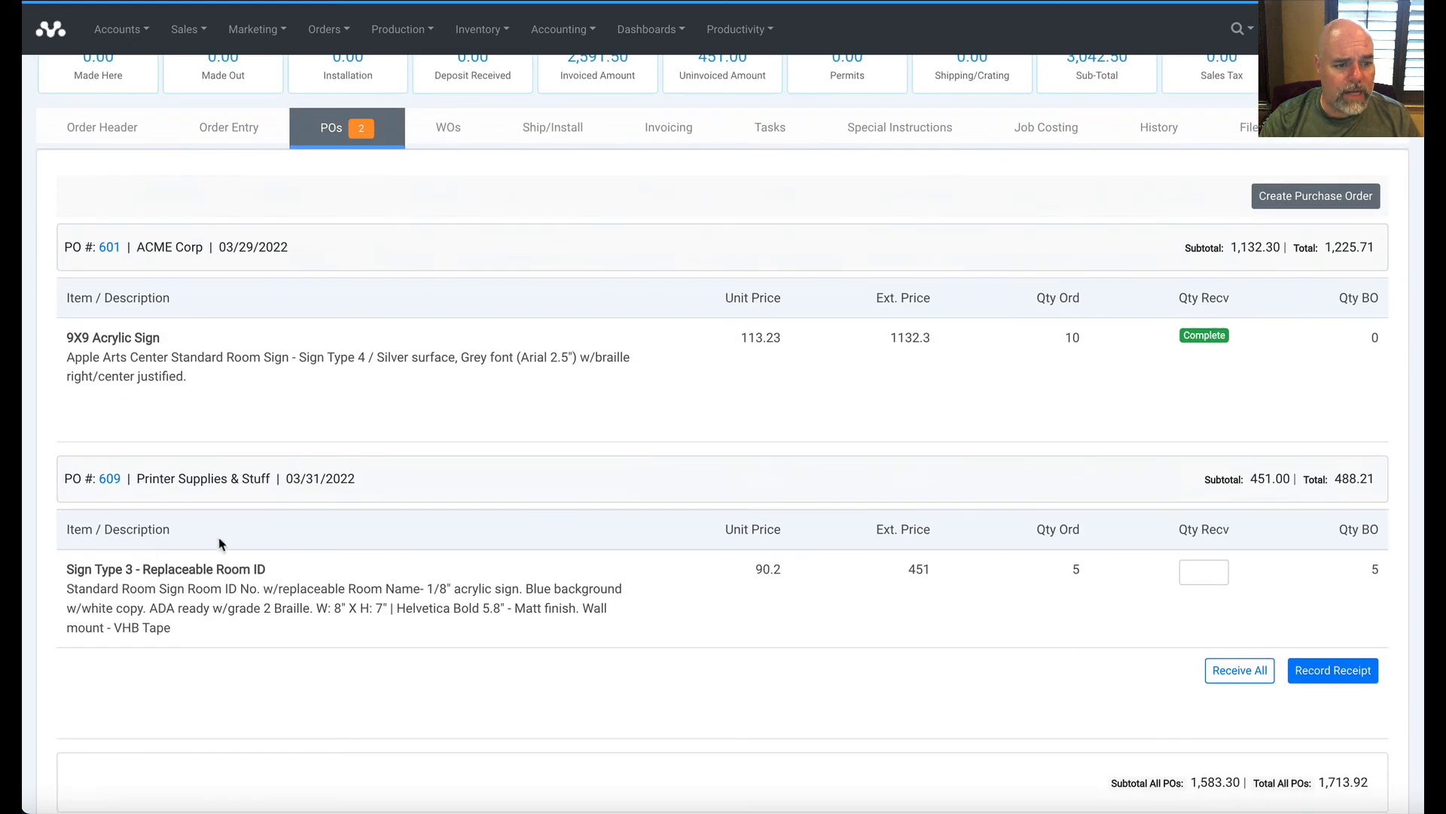